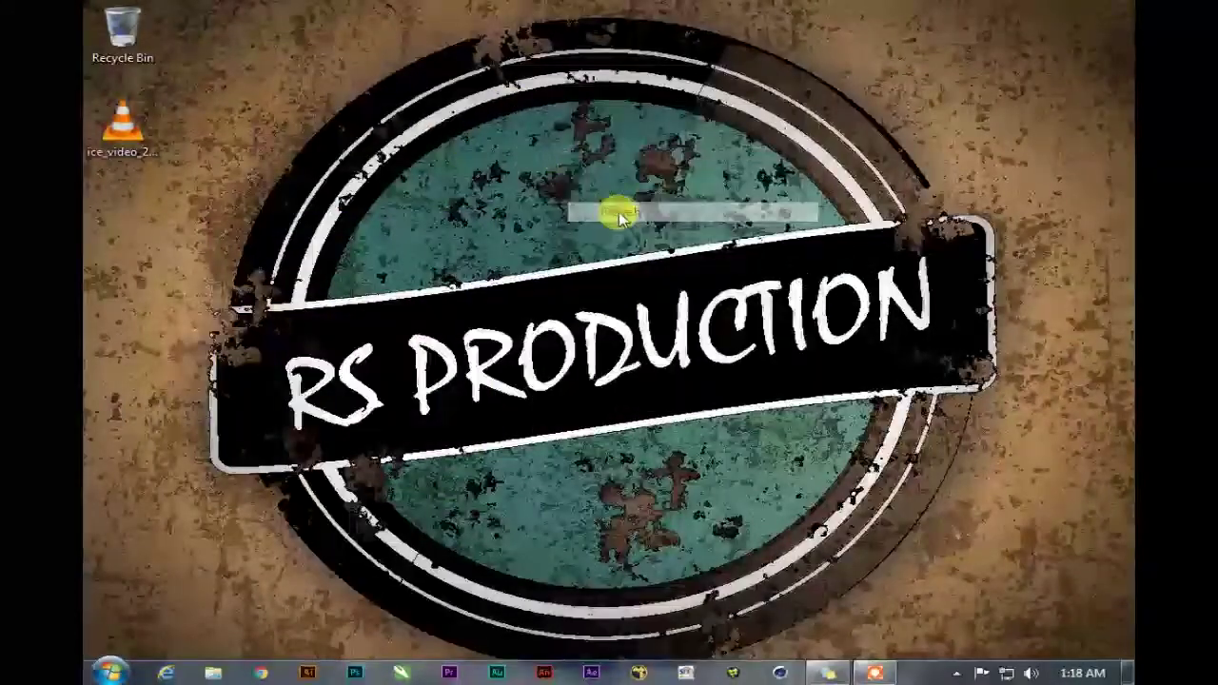
# Step: Launch Premiere Pro and create a new project named 'Edge glow effect'
pyautogui.click(449, 670)
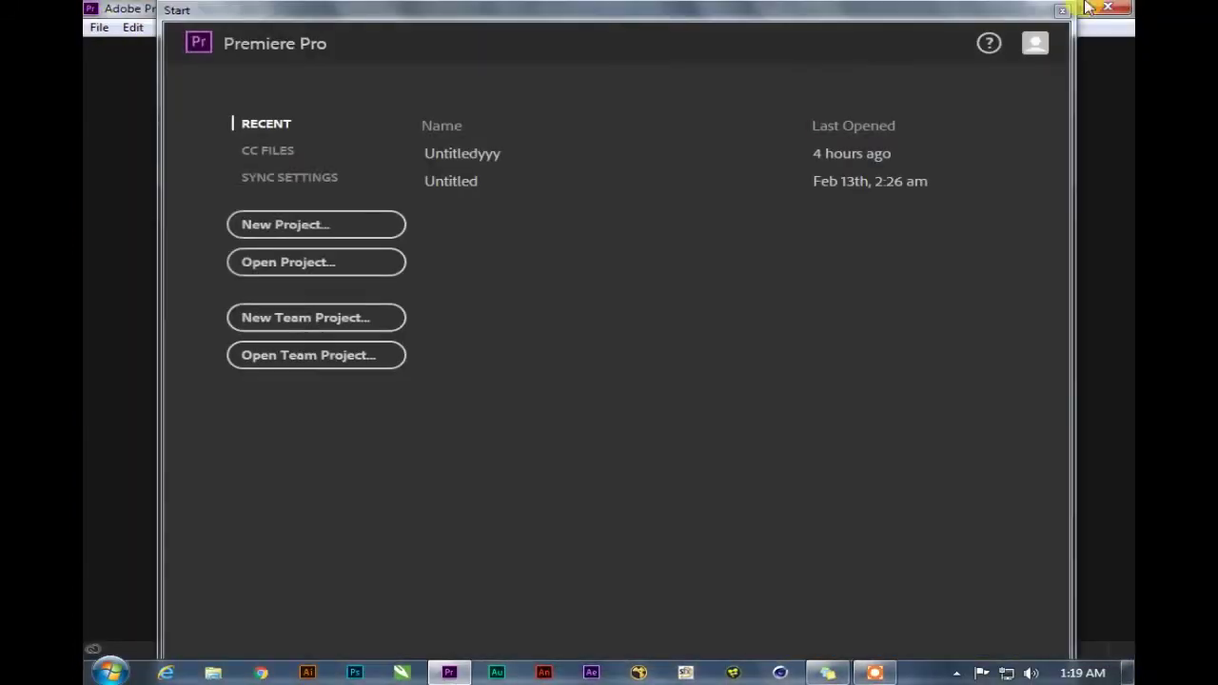
pyautogui.click(308, 236)
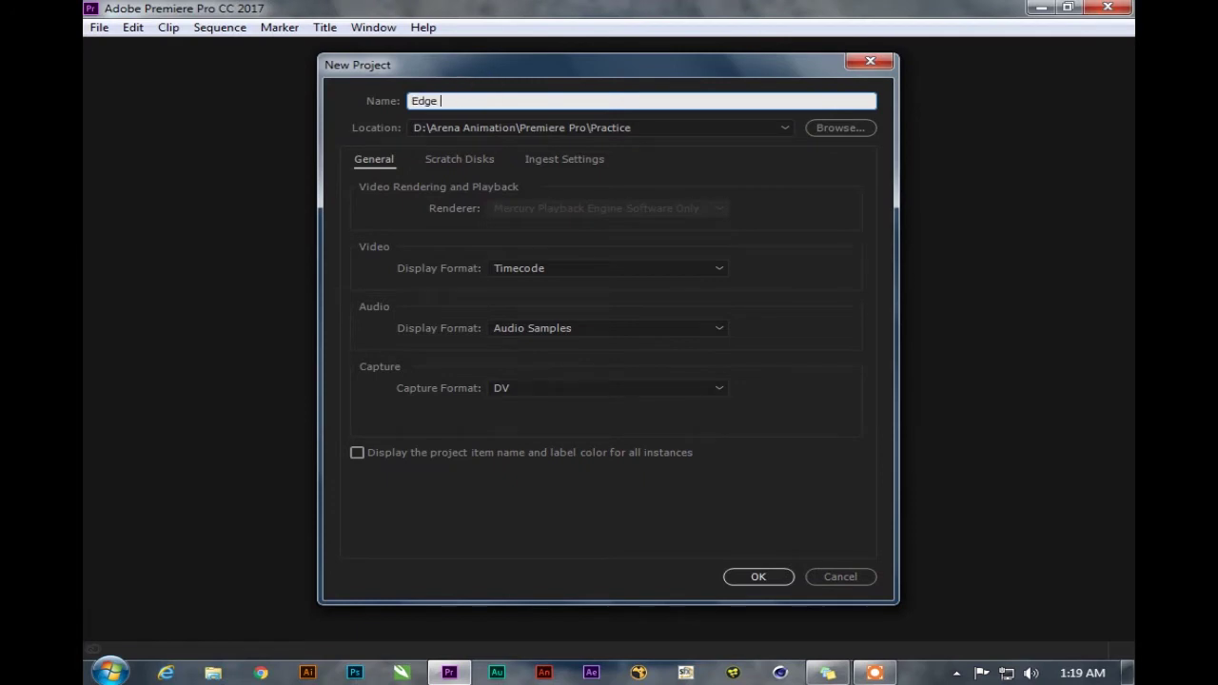
pyautogui.click(764, 578)
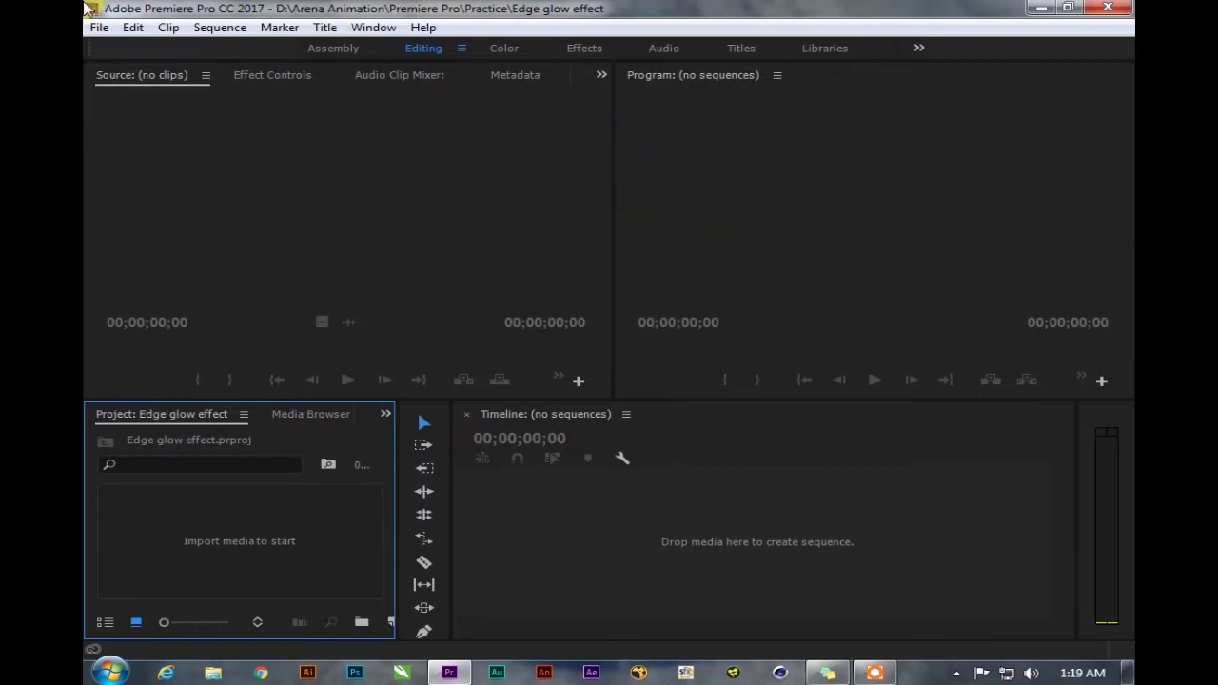
pyautogui.click(93, 36)
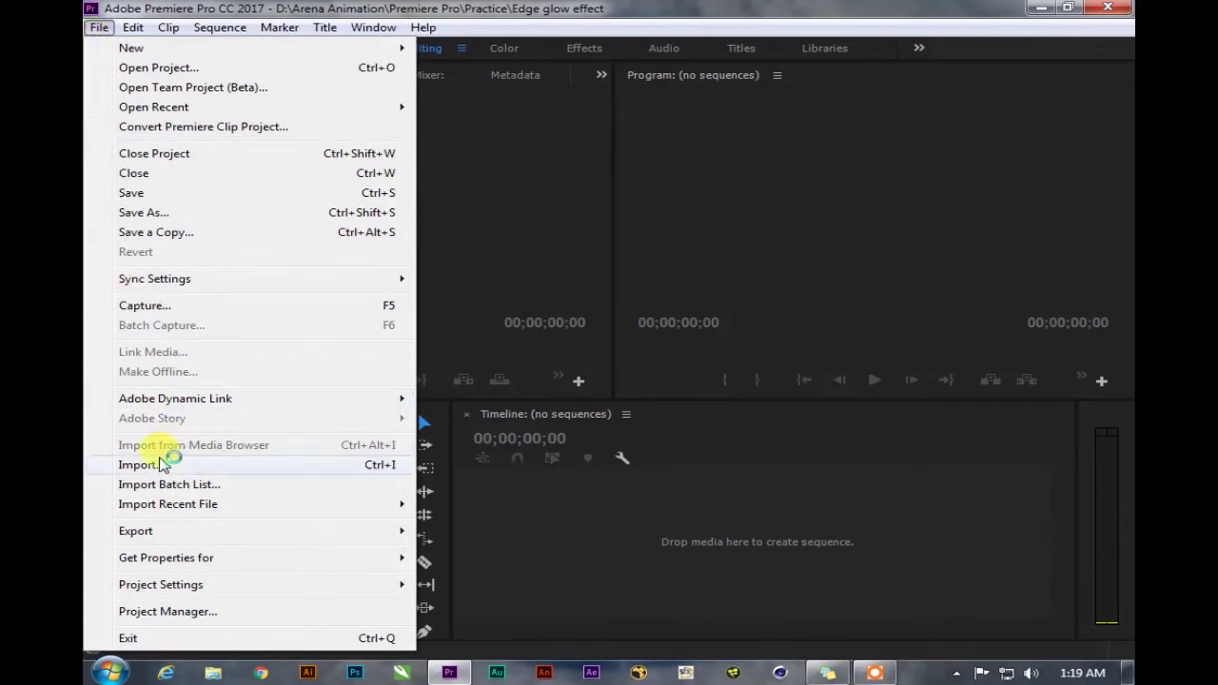
# Step: Import the video 'The World in HDR in 4K (ULTRA HD)' into the project
pyautogui.click(157, 468)
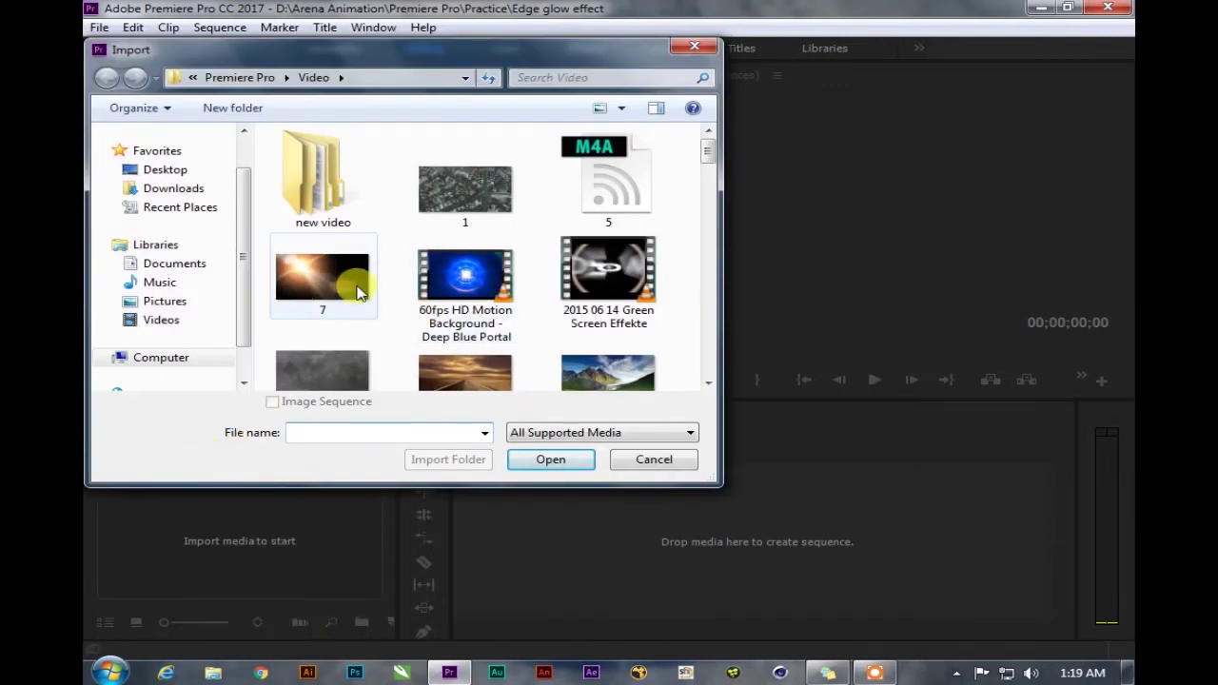
pyautogui.click(433, 291)
pyautogui.scroll(-1, 433, 292)
pyautogui.press('t')
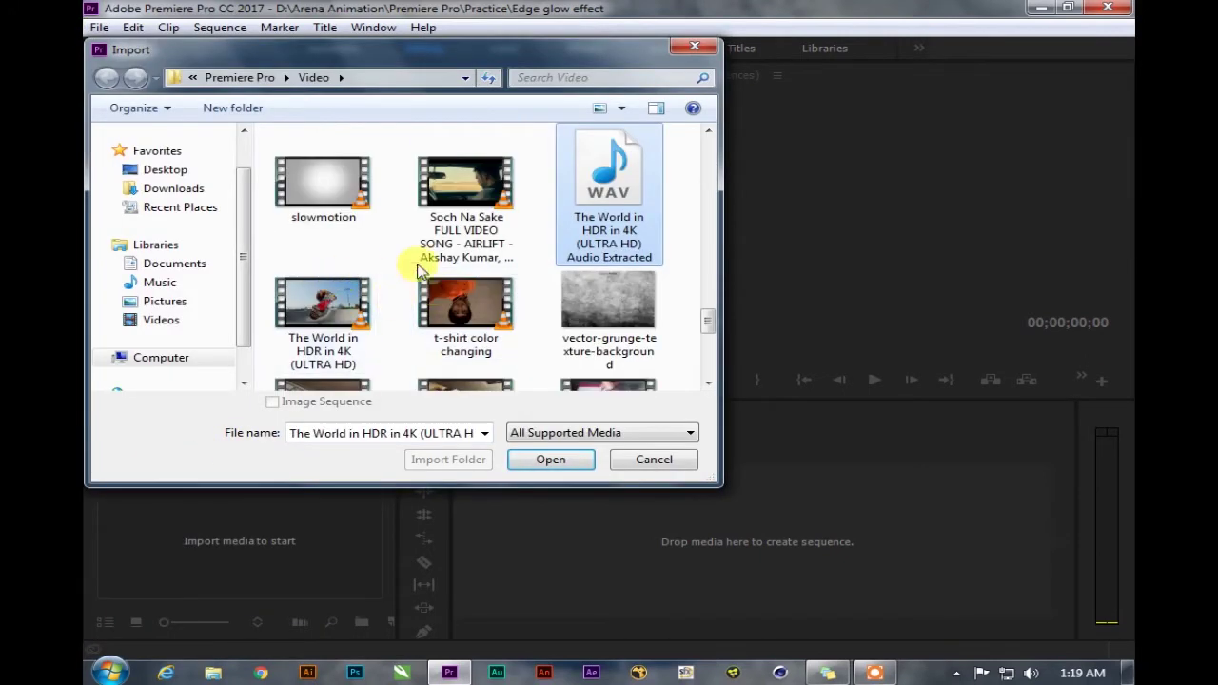
pyautogui.scroll(-2, 359, 272)
pyautogui.scroll(2, 438, 267)
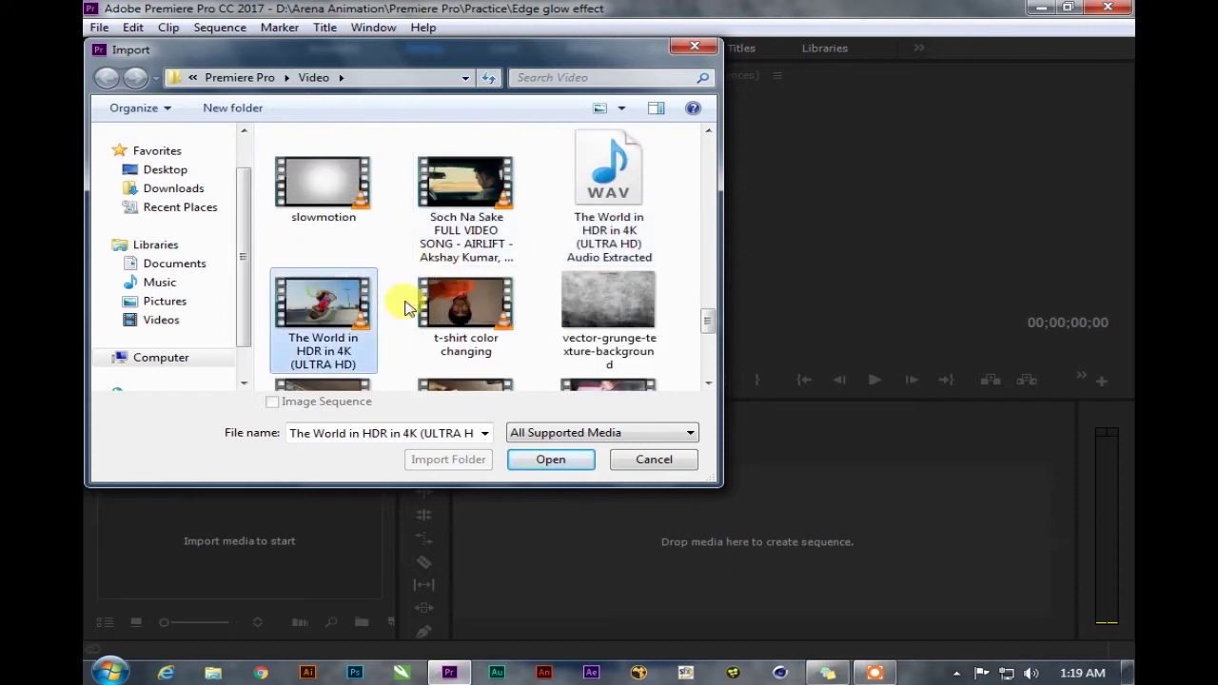
pyautogui.doubleClick(322, 307)
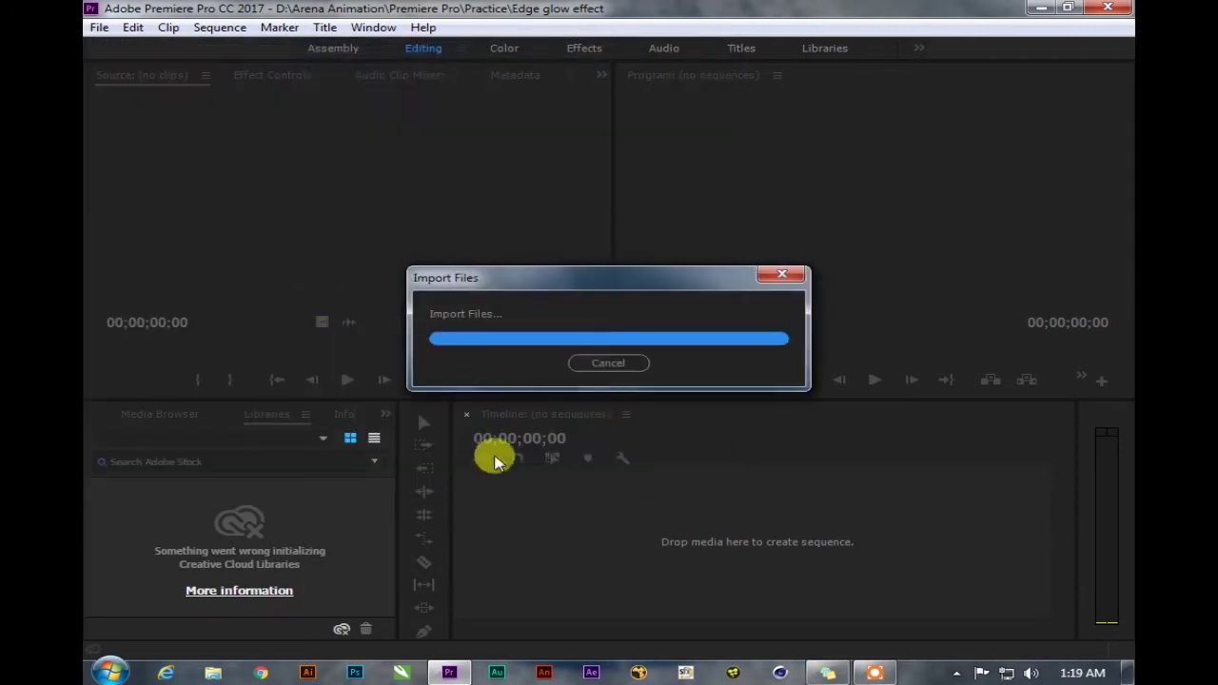
# Step: Bring the Project bin back into view and widen the panel
pyautogui.click(164, 419)
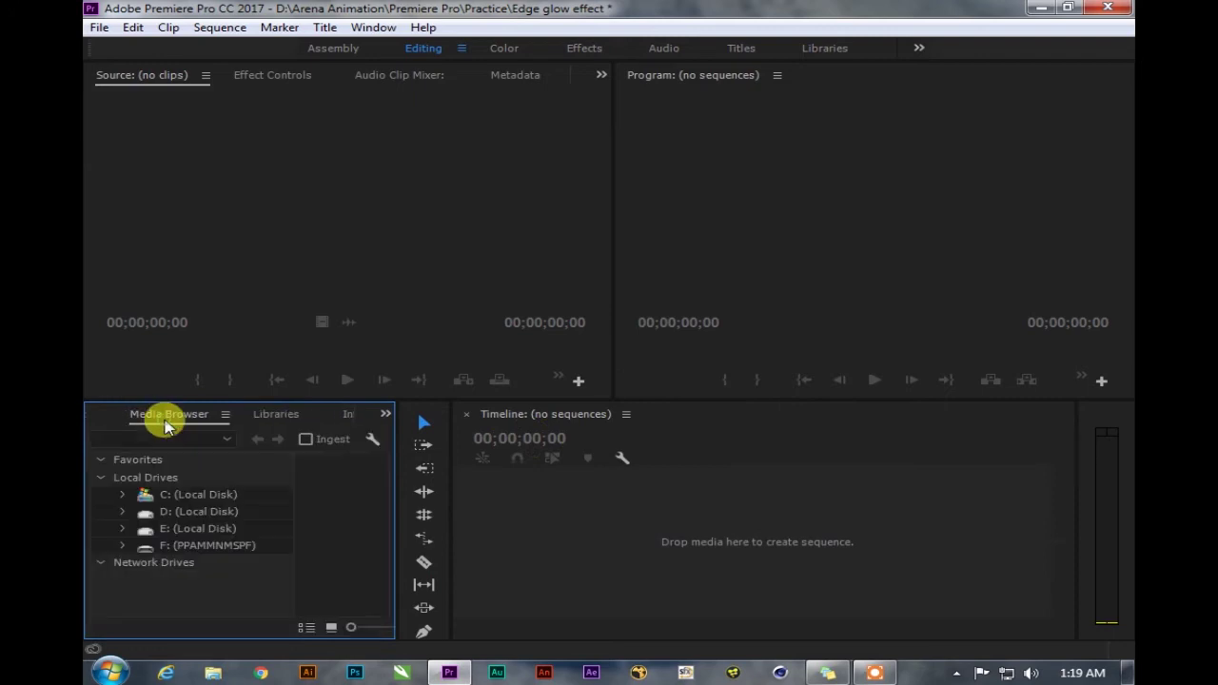
pyautogui.click(384, 415)
pyautogui.click(403, 438)
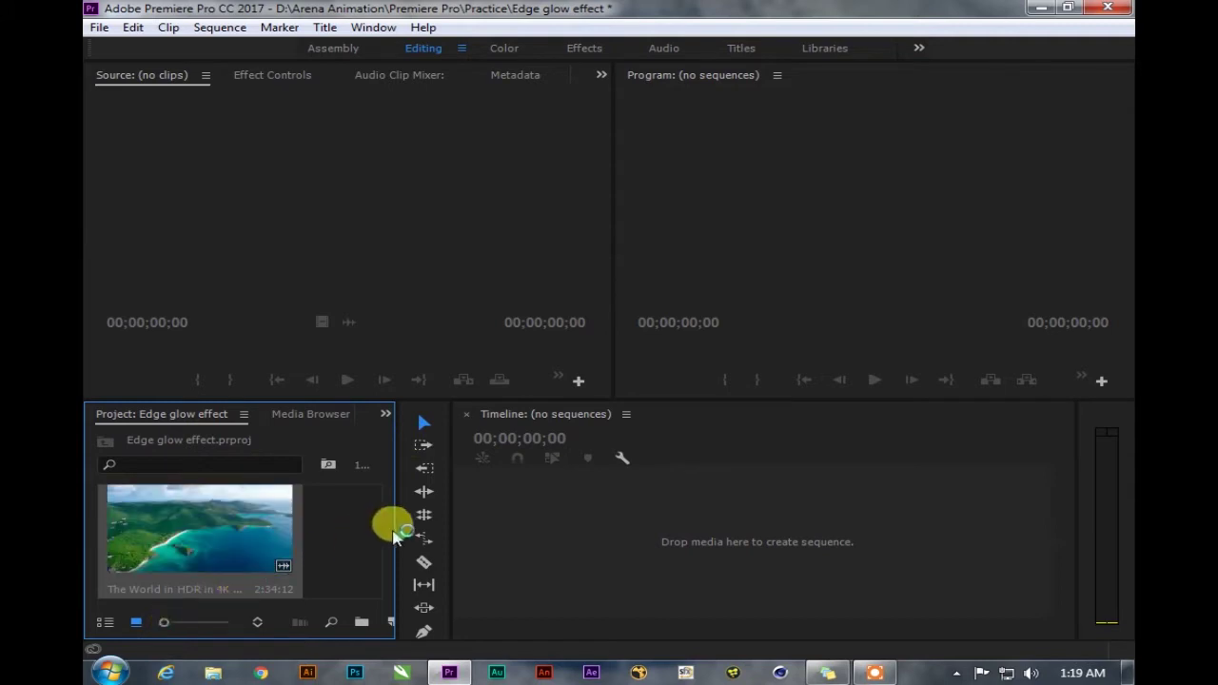
pyautogui.moveTo(394, 524); pyautogui.dragTo(423, 529)
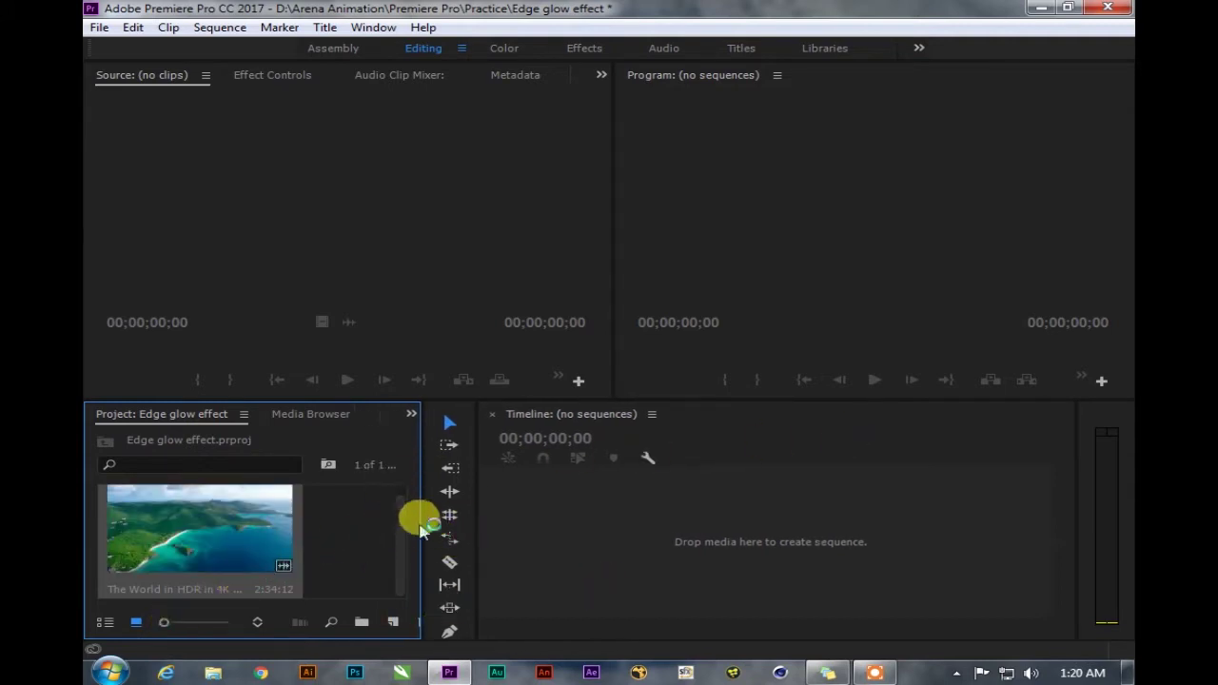
# Step: Create a new sequence from 'The World in HDR in 4K (ULTRA HD)' and resize panels for the timeline
pyautogui.moveTo(424, 526); pyautogui.dragTo(383, 525)
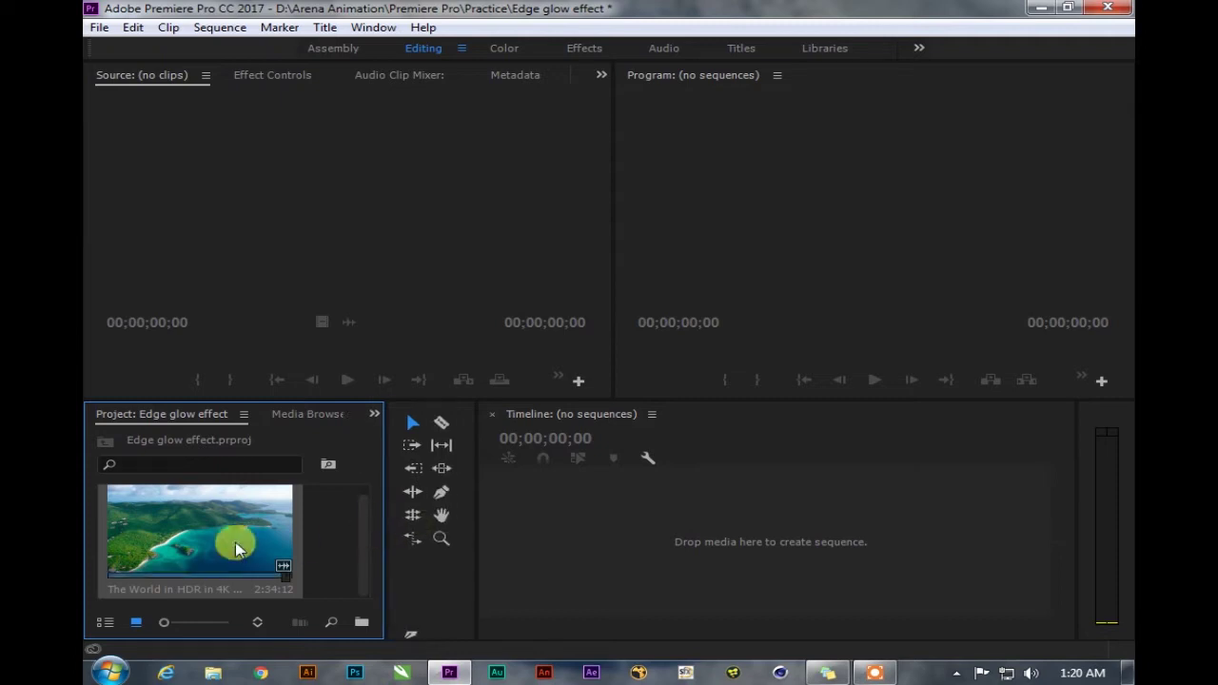
pyautogui.rightClick(231, 529)
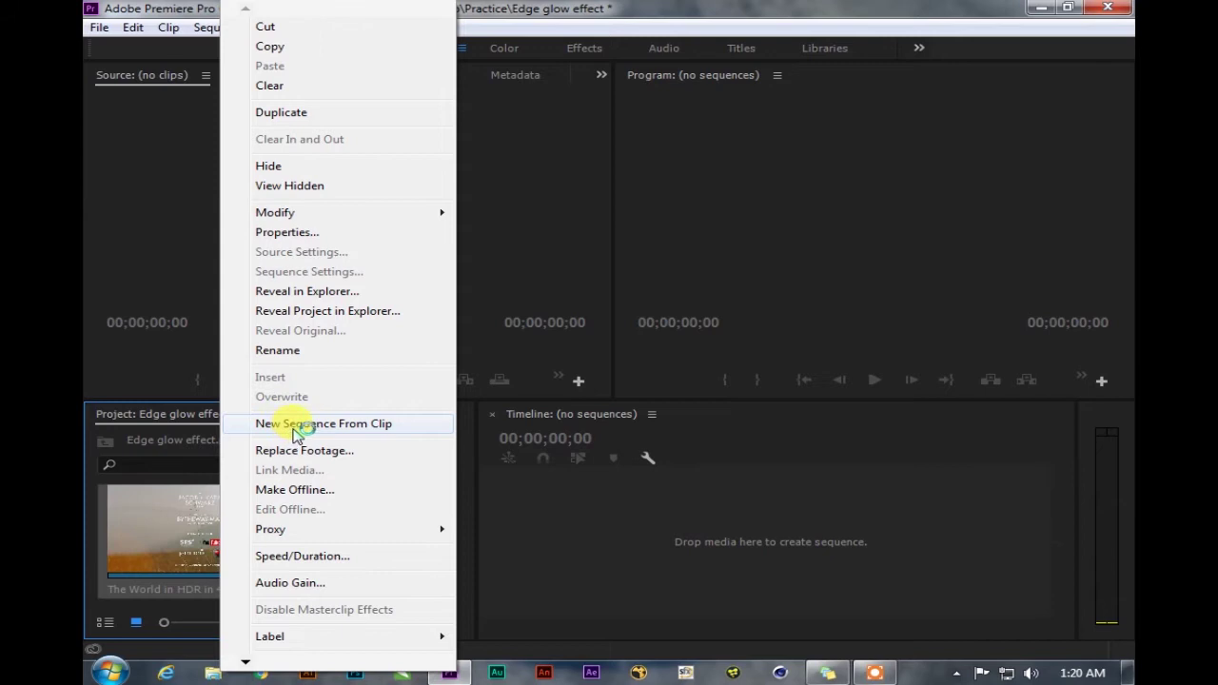
pyautogui.click(280, 430)
pyautogui.moveTo(740, 462); pyautogui.dragTo(797, 459)
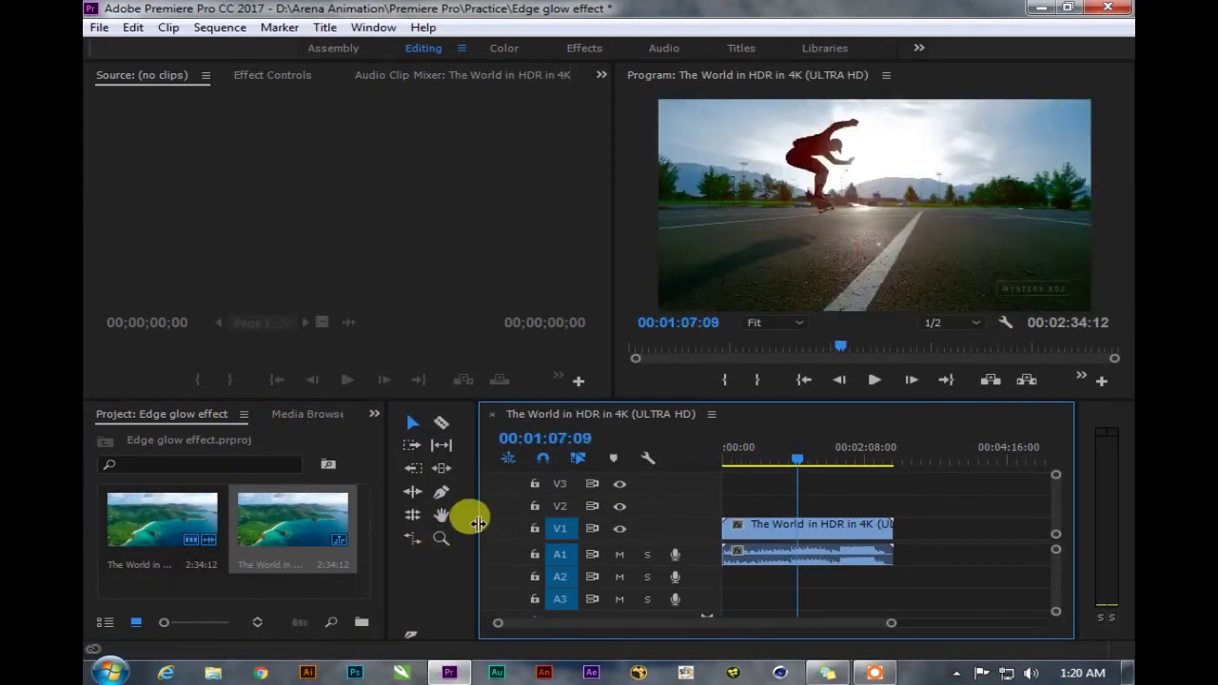
pyautogui.moveTo(478, 523); pyautogui.dragTo(367, 513)
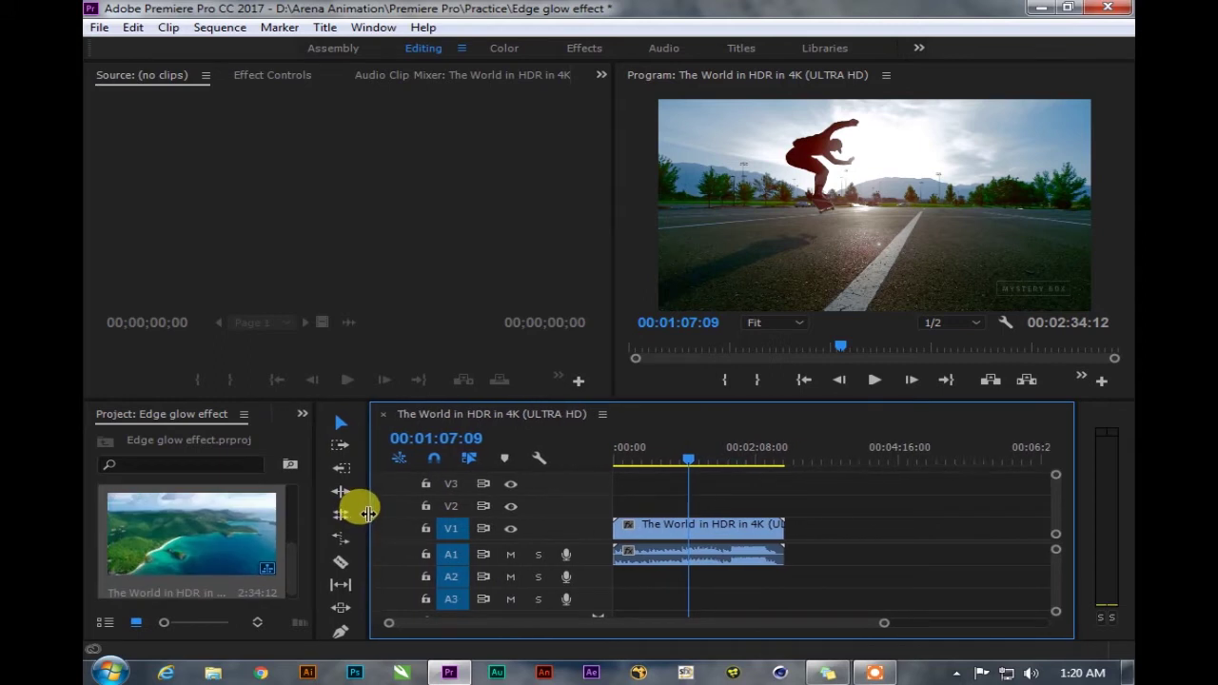
pyautogui.moveTo(313, 510); pyautogui.dragTo(340, 497)
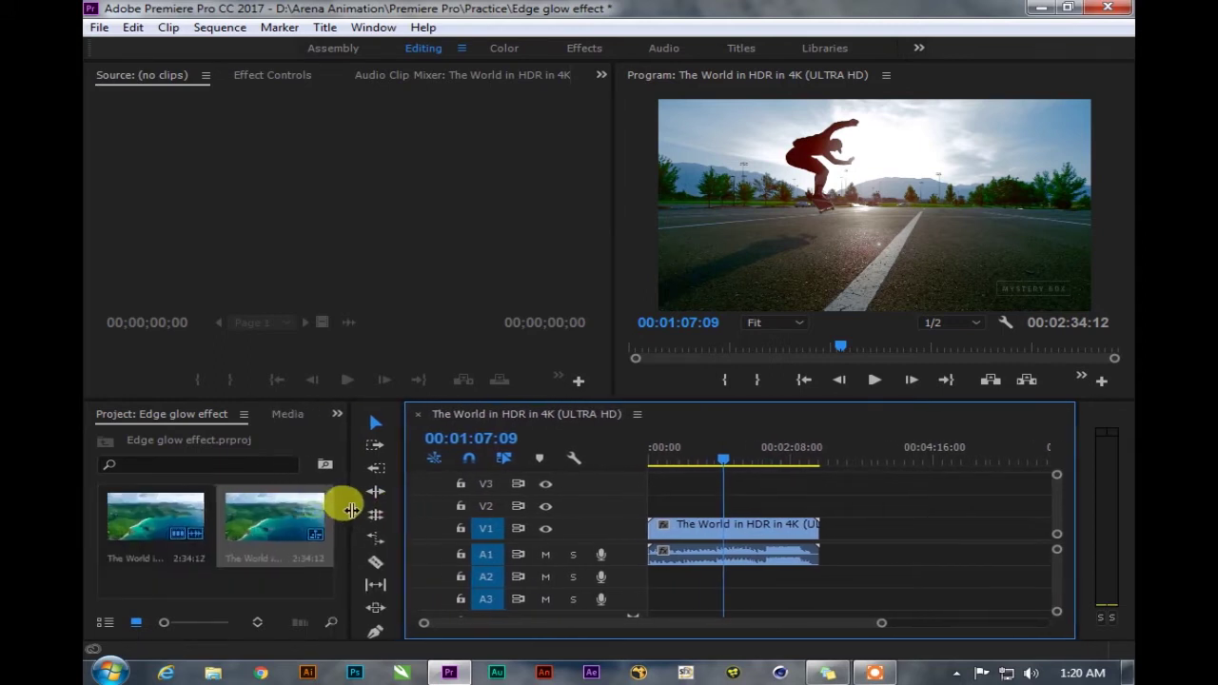
pyautogui.moveTo(694, 458); pyautogui.dragTo(653, 463)
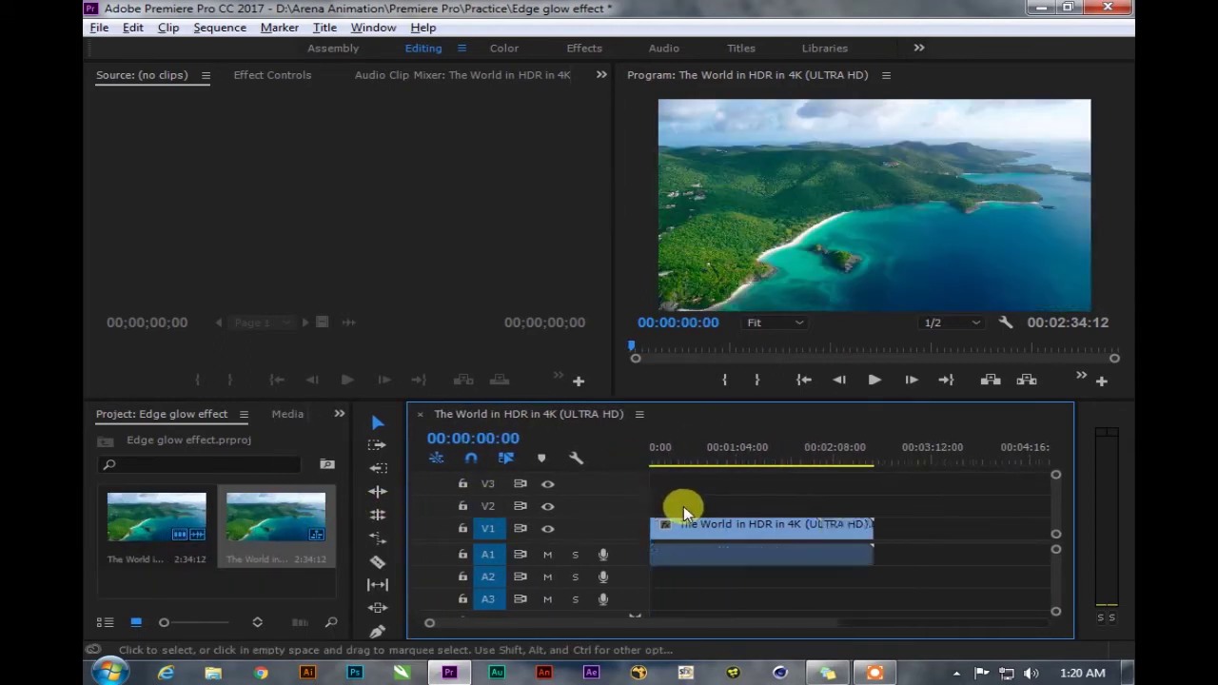
# Step: Scrub and zoom the timeline to locate the skateboard shot's start near 00:00:05:18
pyautogui.scroll(-3, 770, 490)
pyautogui.moveTo(427, 437); pyautogui.dragTo(348, 426)
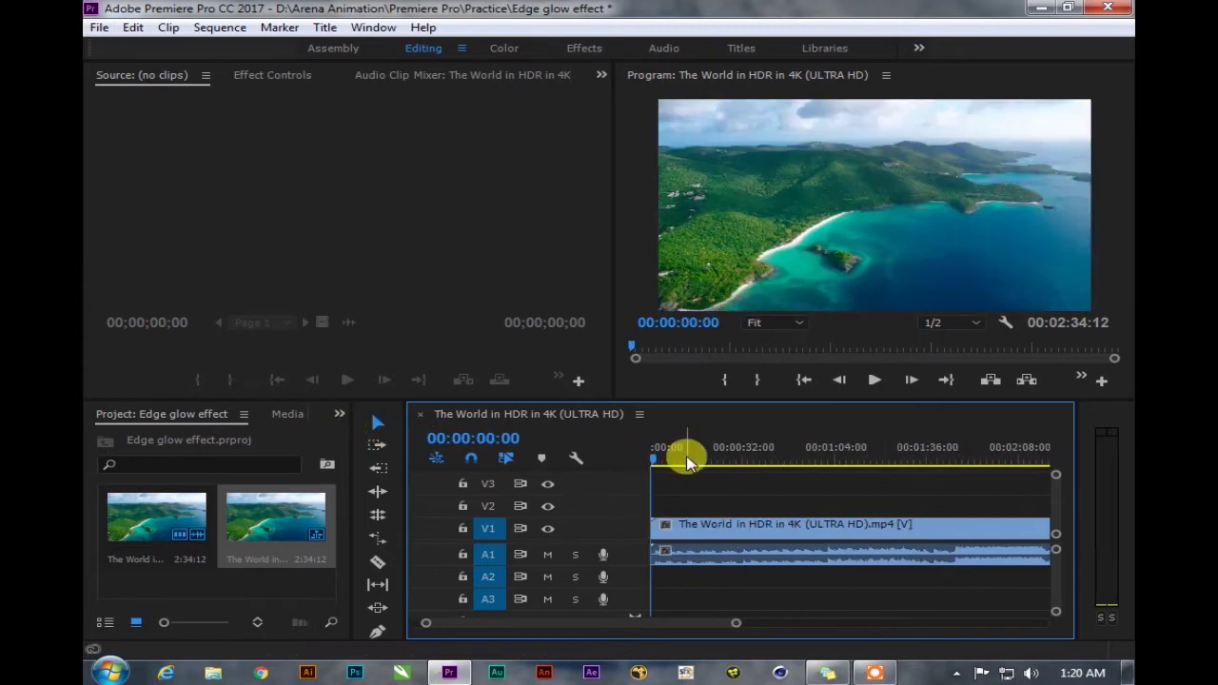
pyautogui.moveTo(689, 462); pyautogui.dragTo(733, 463)
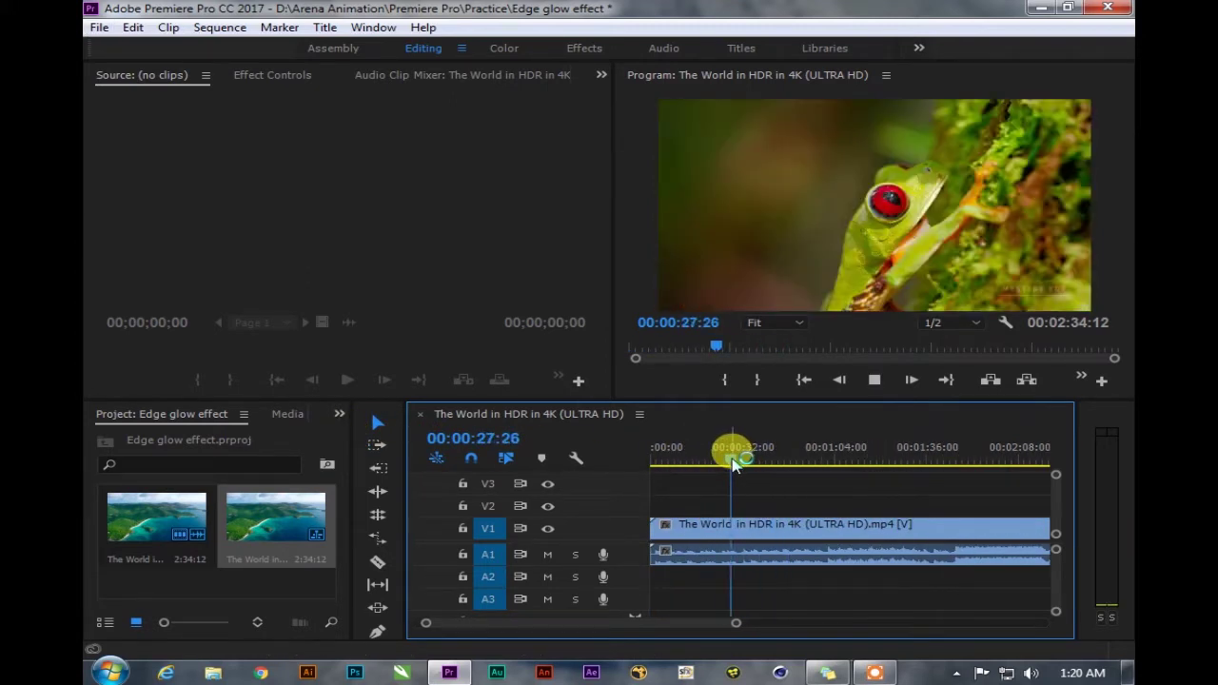
pyautogui.moveTo(734, 464)
pyautogui.mouseDown()
pyautogui.moveTo(661, 463)
pyautogui.moveTo(671, 470)
pyautogui.moveTo(685, 470)
pyautogui.moveTo(435, 422)
pyautogui.moveTo(752, 461)
pyautogui.mouseUp()
pyautogui.scroll(3, 675, 530)
pyautogui.scroll(2, 685, 470)
pyautogui.scroll(2, 687, 473)
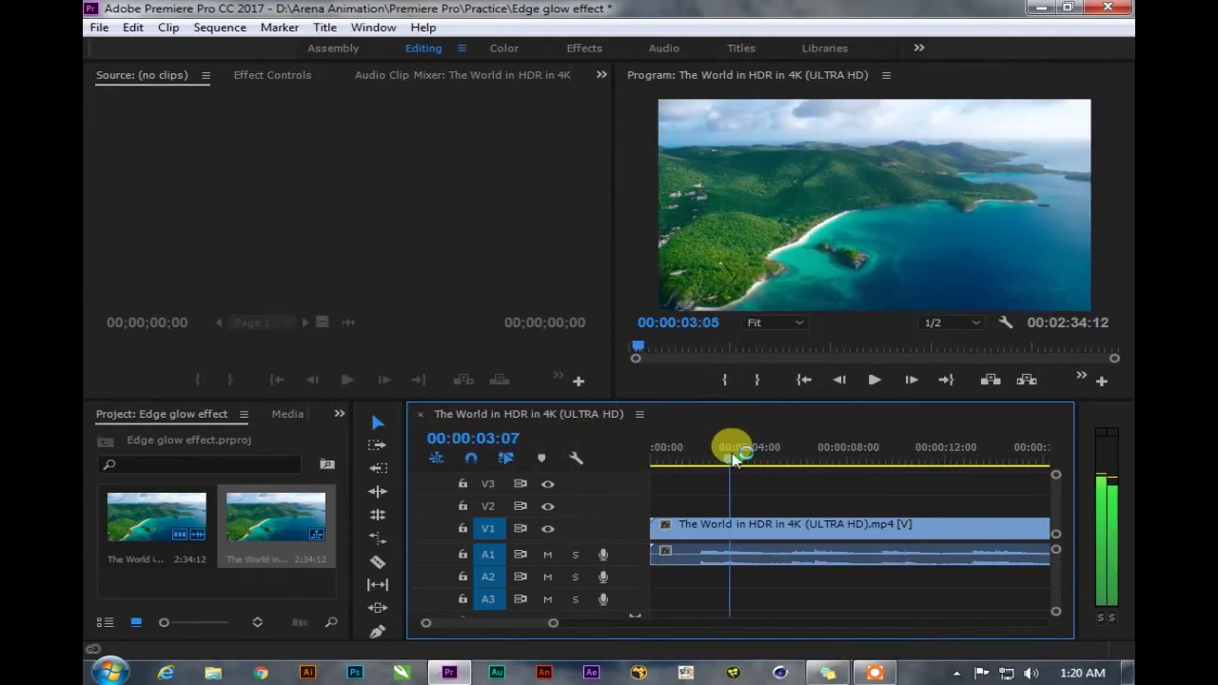
pyautogui.moveTo(752, 460); pyautogui.dragTo(795, 459)
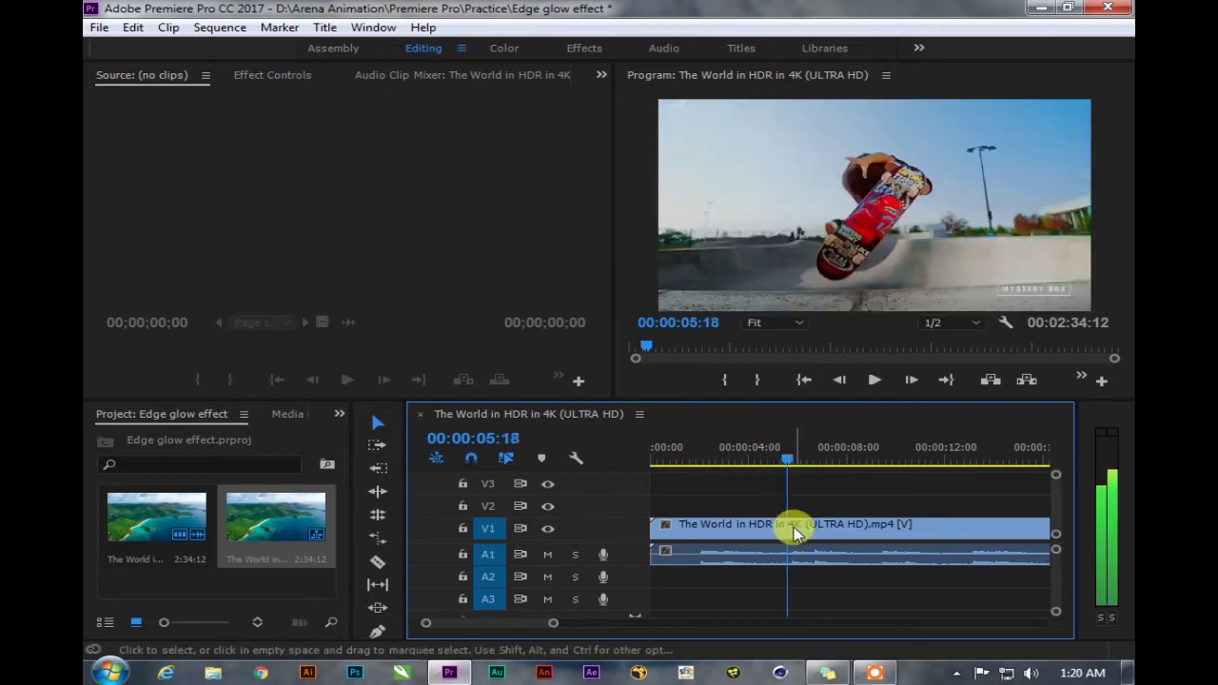
# Step: Delete the footage before the skateboard shot and close the resulting gap
pyautogui.press('c')
pyautogui.press('v')
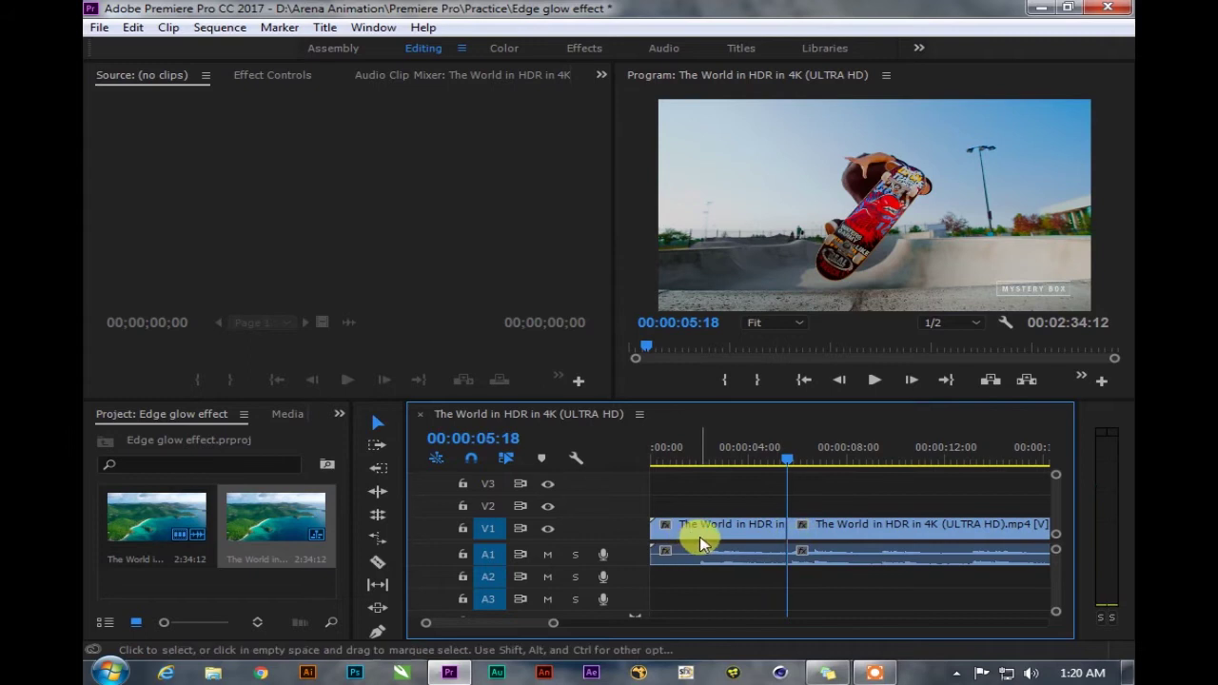
pyautogui.press('Delete')
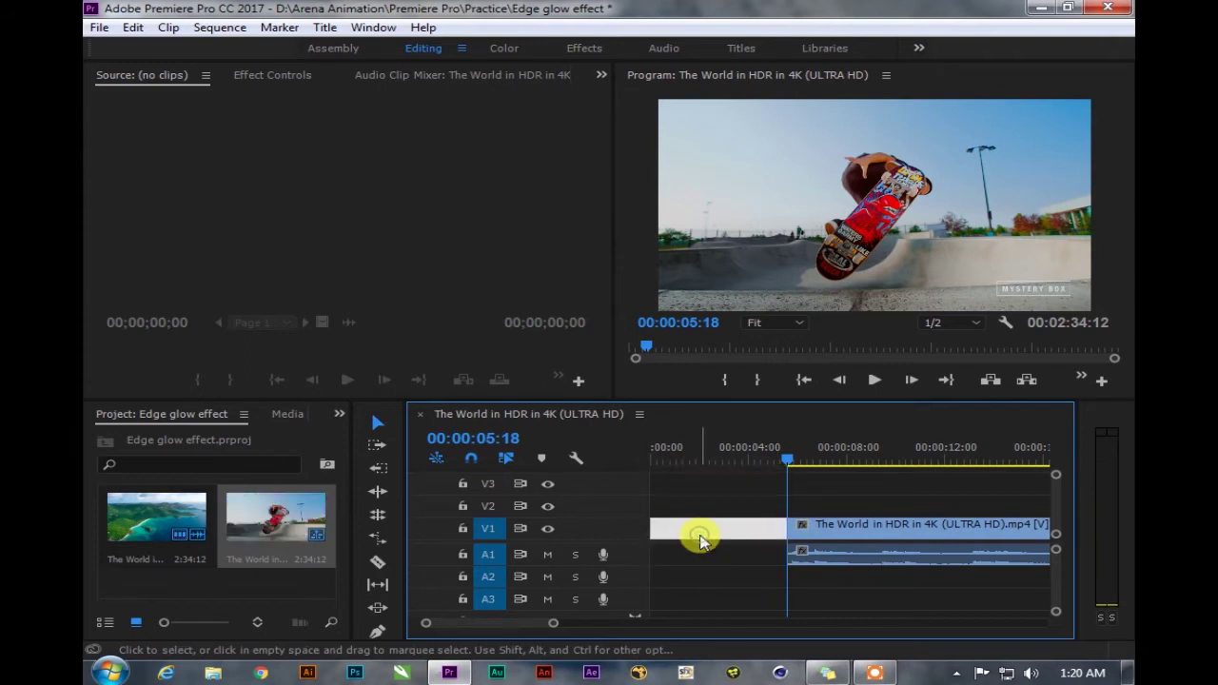
pyautogui.rightClick(699, 535)
pyautogui.click(754, 555)
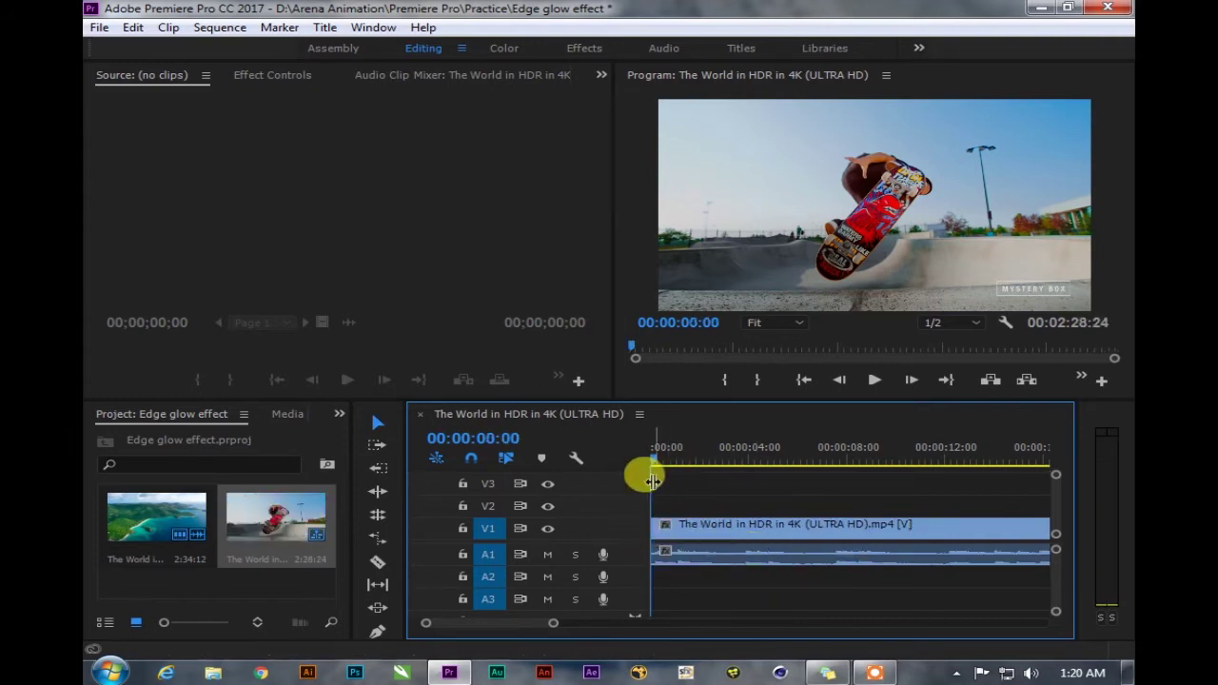
# Step: Cut the clip at 00:00:04:21, delete everything after it, and fit the sequence
pyautogui.click(710, 460)
pyautogui.moveTo(716, 460); pyautogui.dragTo(771, 462)
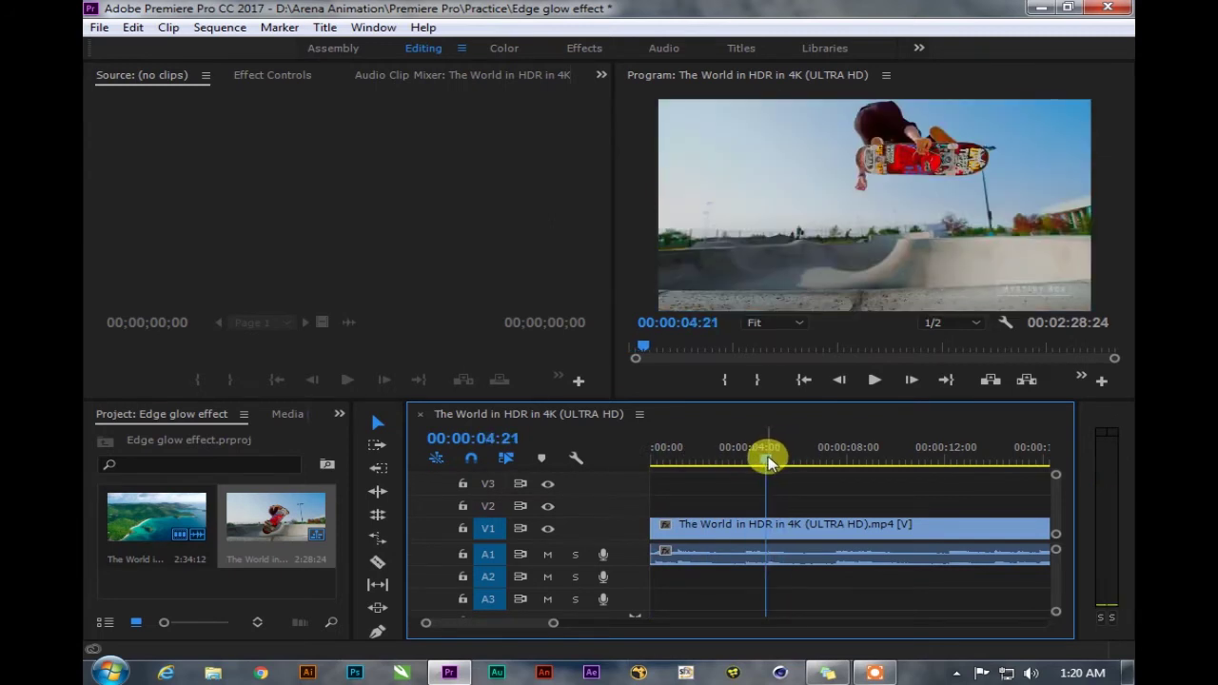
pyautogui.press('c')
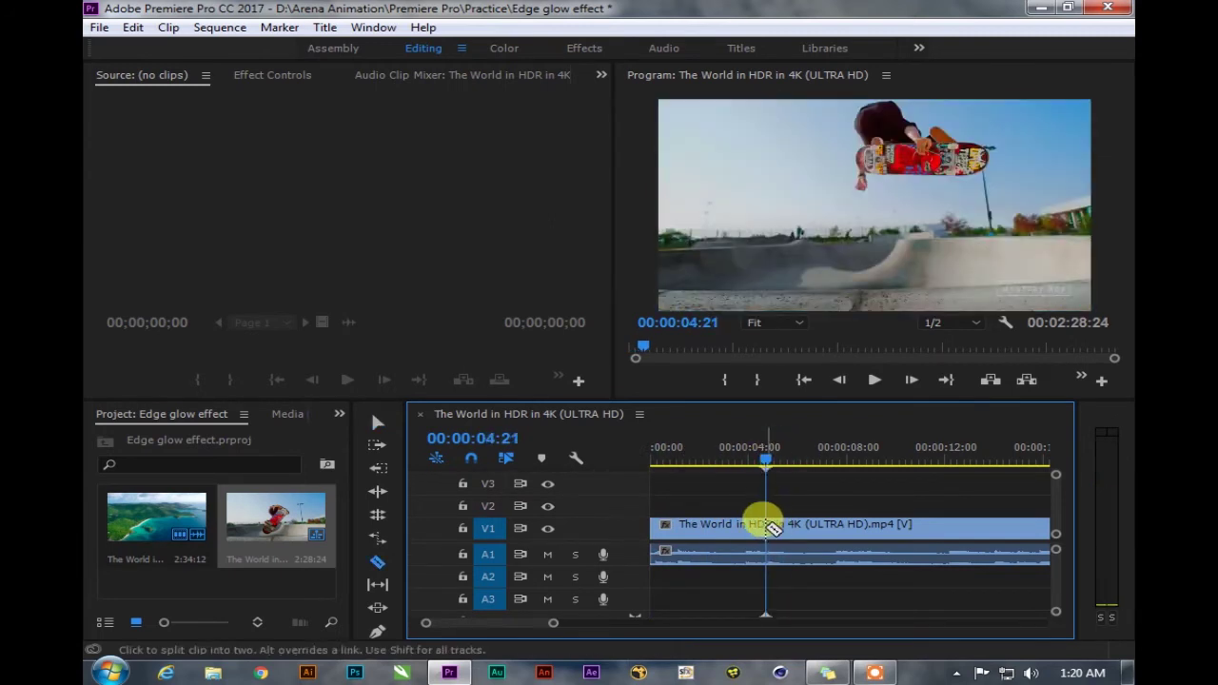
pyautogui.click(768, 526)
pyautogui.press('v')
pyautogui.click(804, 535)
pyautogui.press('Delete')
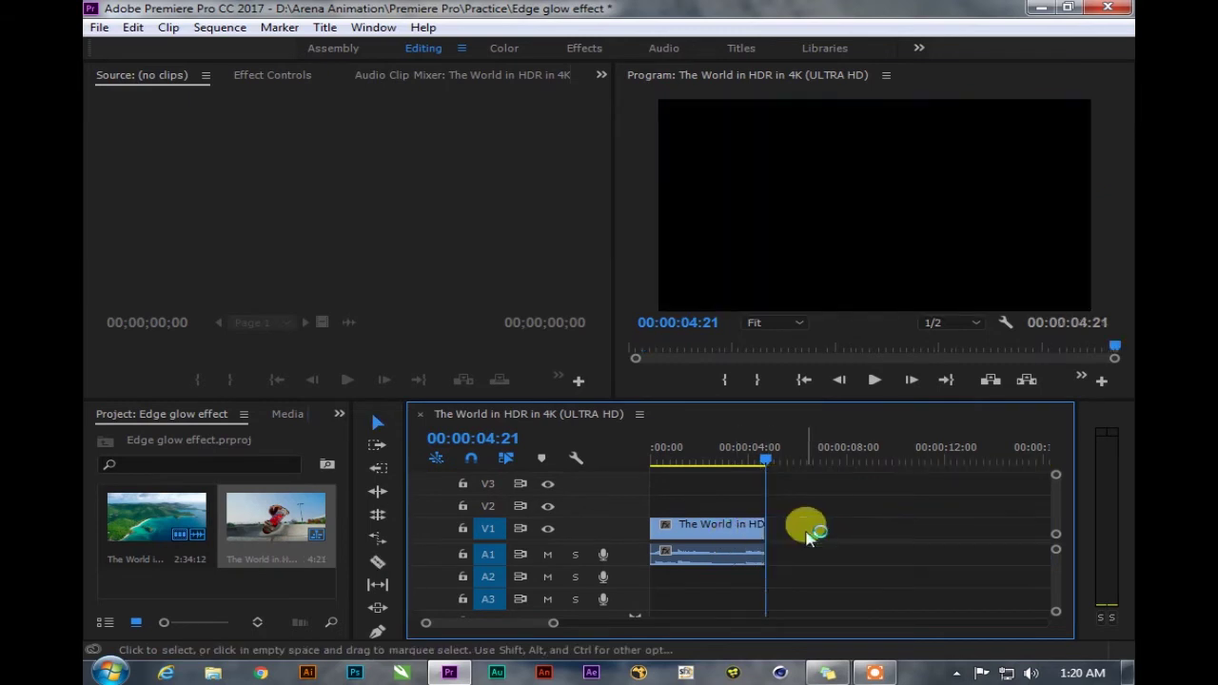
pyautogui.moveTo(719, 458)
pyautogui.mouseDown()
pyautogui.moveTo(516, 460)
pyautogui.moveTo(680, 460)
pyautogui.mouseUp()
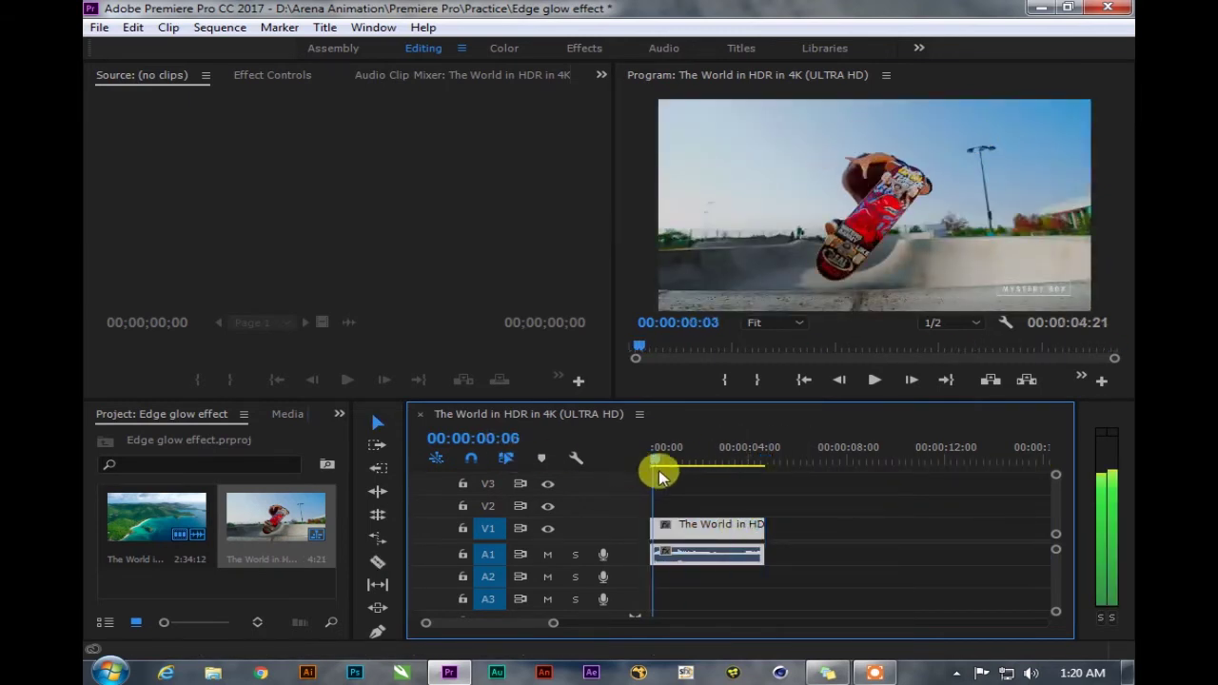
pyautogui.press('=')
# Step: Scrub the trimmed clip and park the playhead at 00:00:01:21 on the mid-air board flip
pyautogui.moveTo(670, 449); pyautogui.dragTo(712, 451)
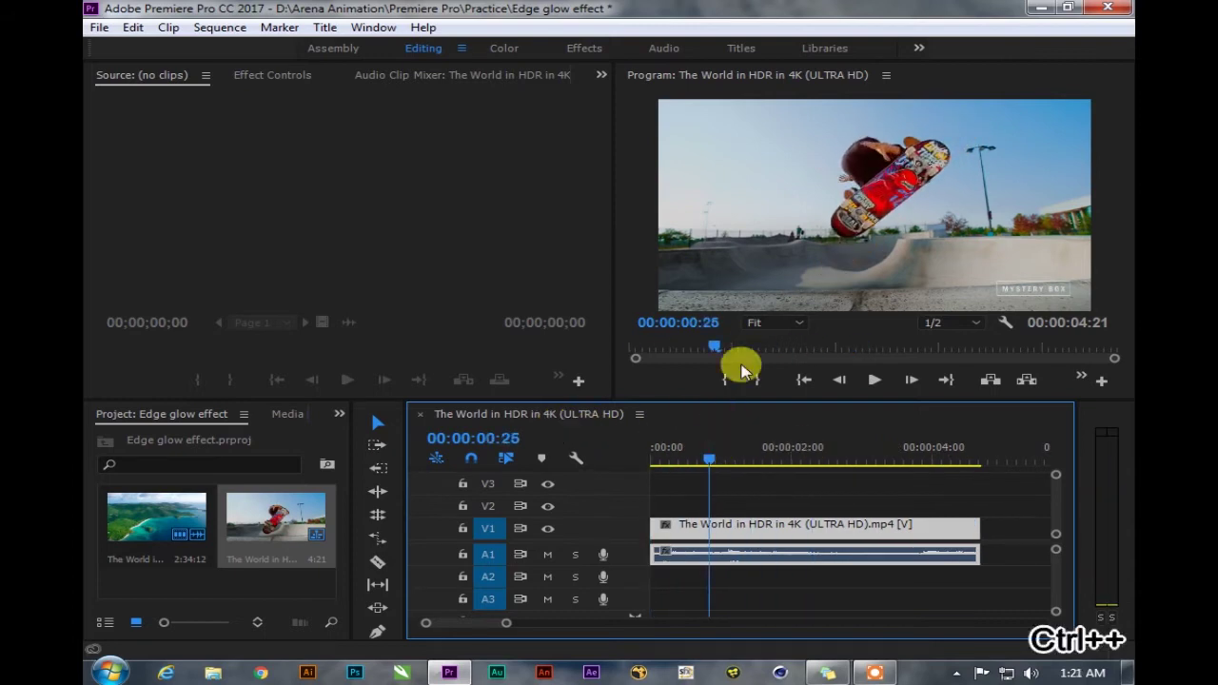
pyautogui.hotkey('ctrl', '=')
pyautogui.hotkey('ctrl', '-')
pyautogui.moveTo(701, 447)
pyautogui.mouseDown()
pyautogui.moveTo(802, 464)
pyautogui.moveTo(762, 463)
pyautogui.mouseUp()
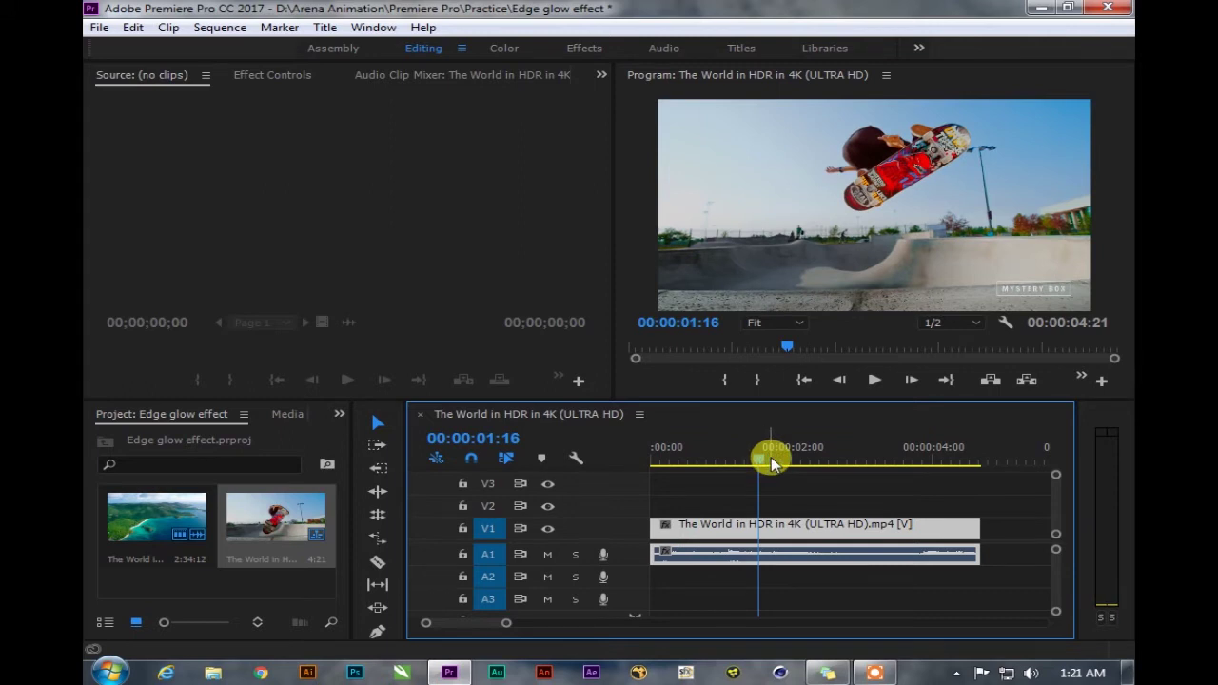
pyautogui.click(771, 460)
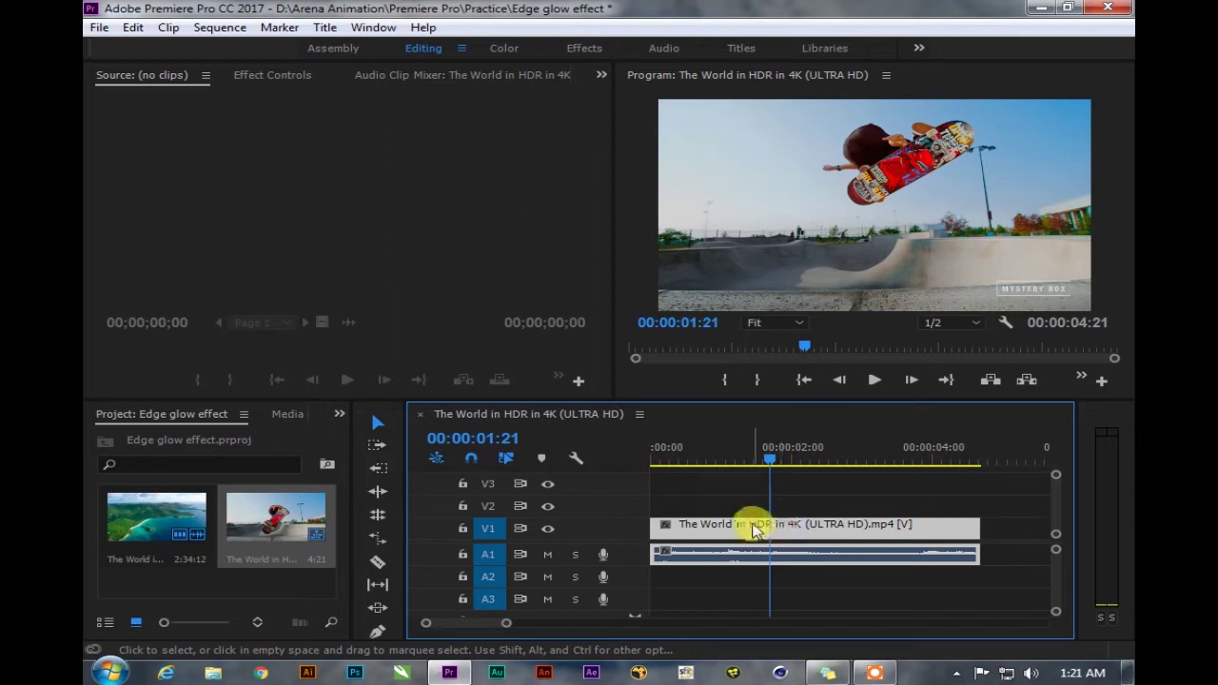
pyautogui.press('c')
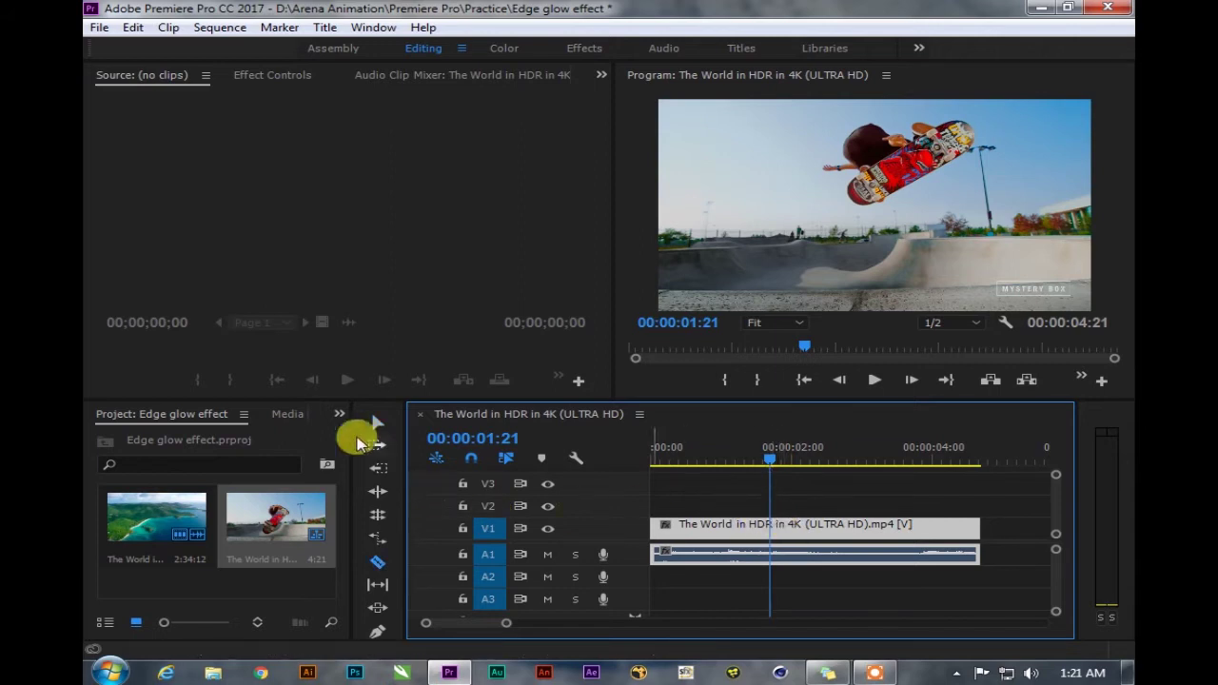
pyautogui.click(377, 422)
# Step: Razor the clip at about 00:00:01:13 and 00:00:01:18, then zoom in on the isolated piece
pyautogui.click(782, 524)
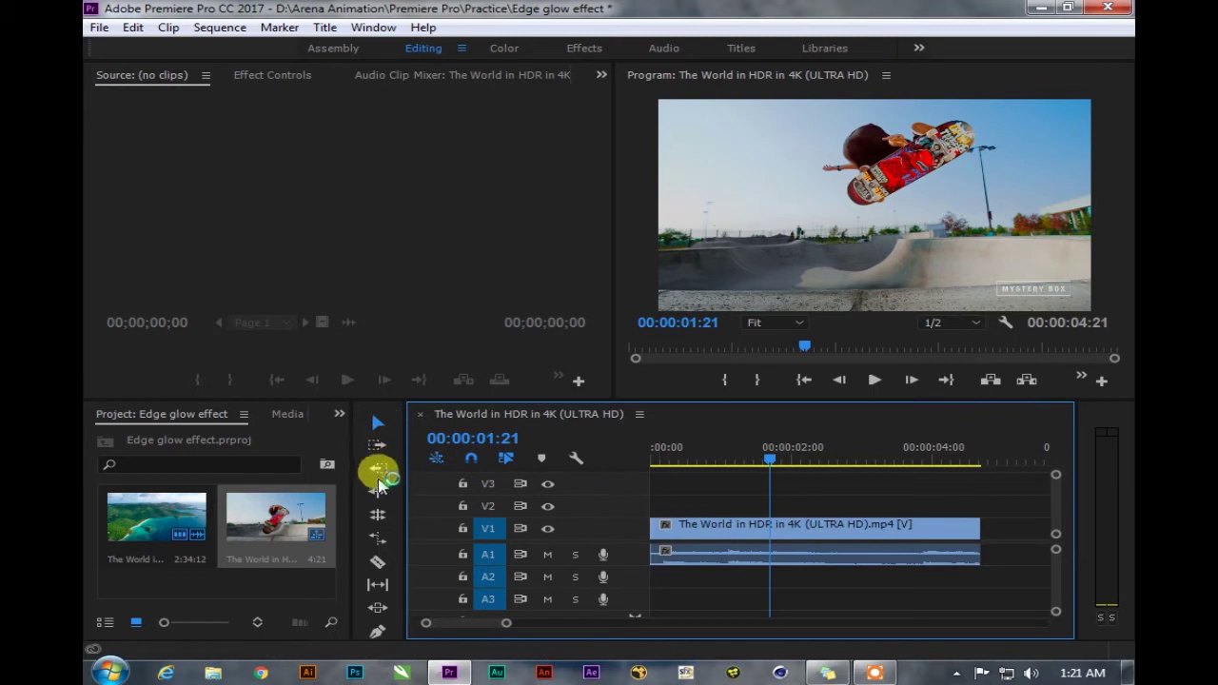
pyautogui.click(379, 563)
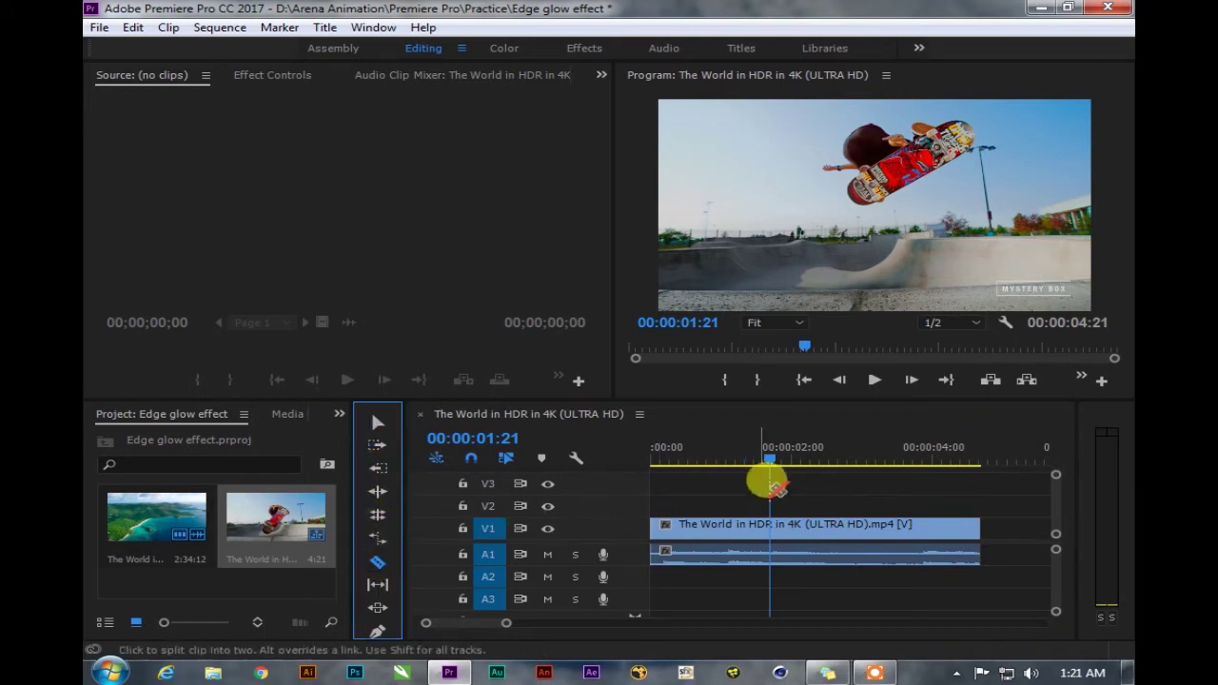
pyautogui.moveTo(772, 460)
pyautogui.mouseDown()
pyautogui.moveTo(742, 466)
pyautogui.moveTo(751, 463)
pyautogui.mouseUp()
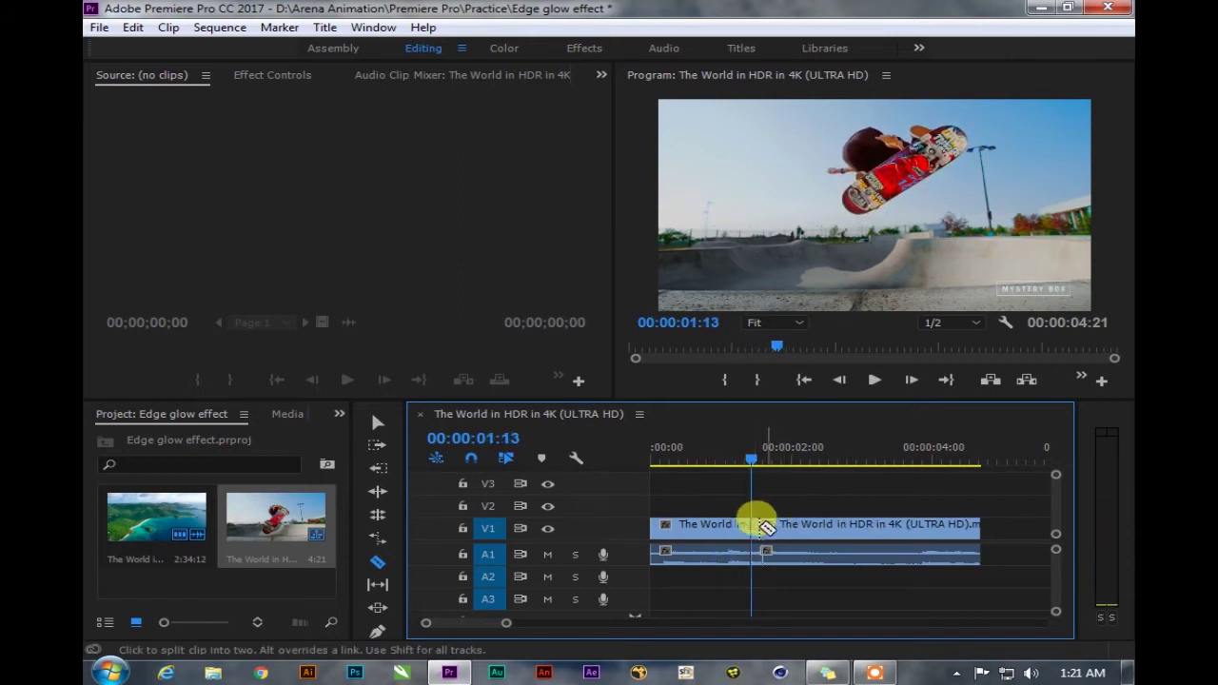
pyautogui.moveTo(752, 464); pyautogui.dragTo(762, 465)
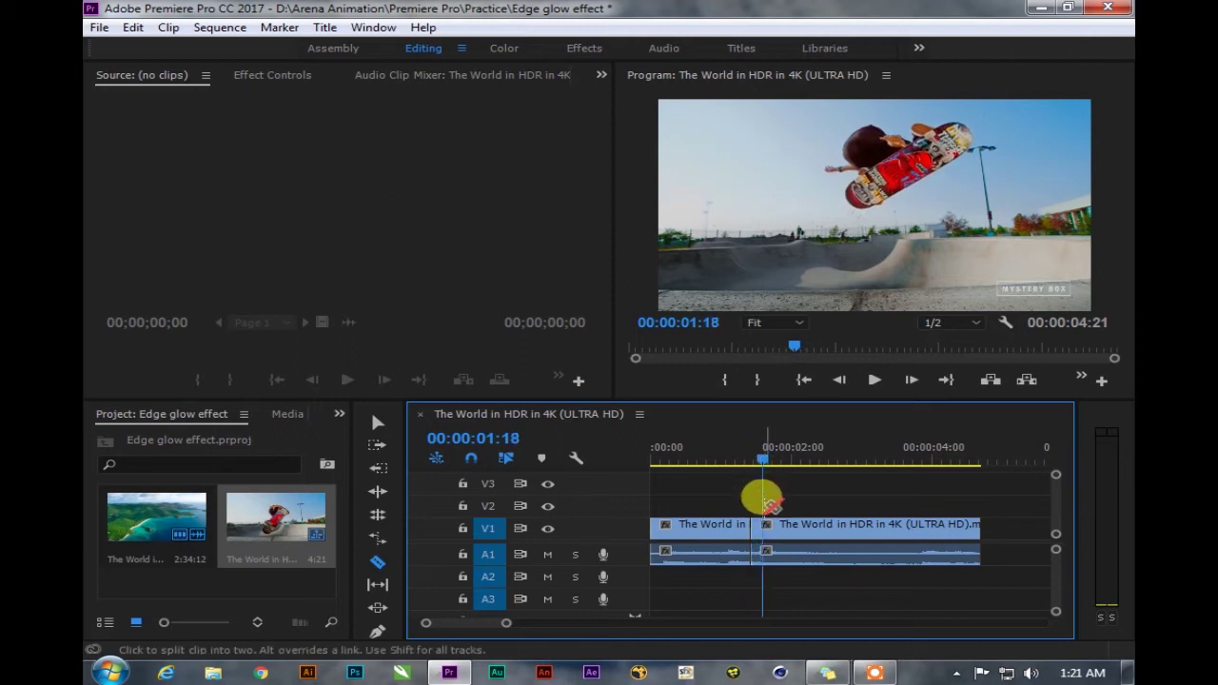
pyautogui.click(771, 529)
pyautogui.press('v')
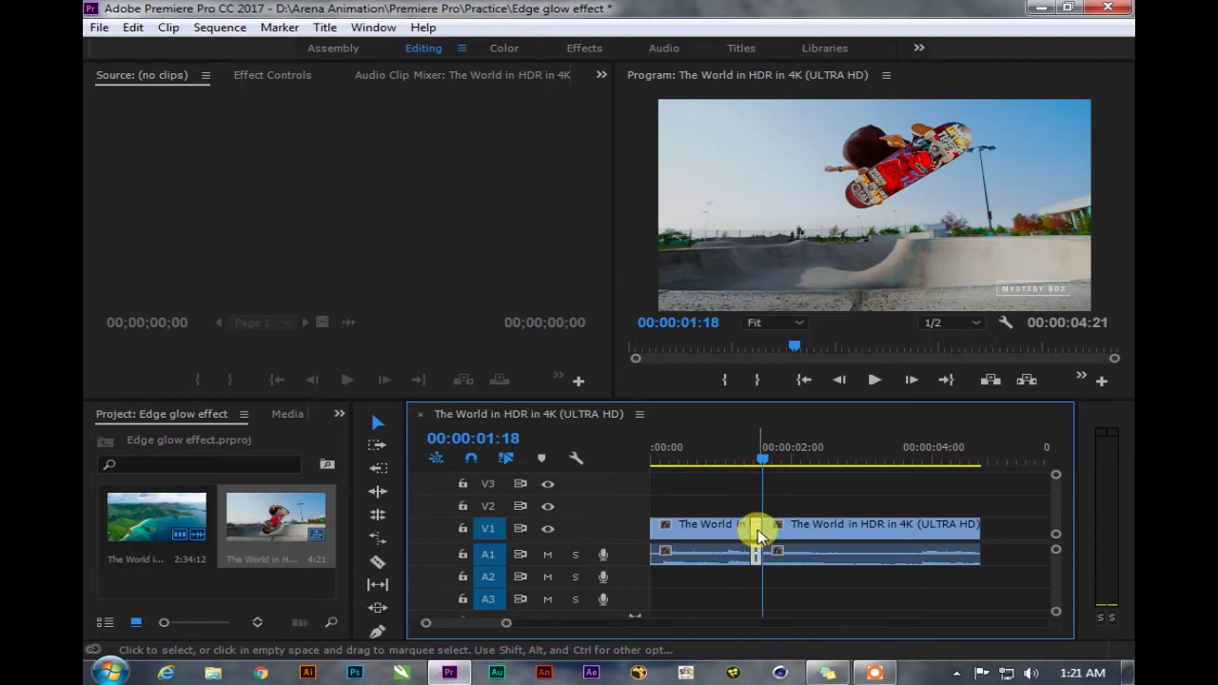
pyautogui.click(759, 536)
pyautogui.press('=')
pyautogui.press('=')
pyautogui.press('=')
pyautogui.moveTo(768, 449); pyautogui.dragTo(804, 462)
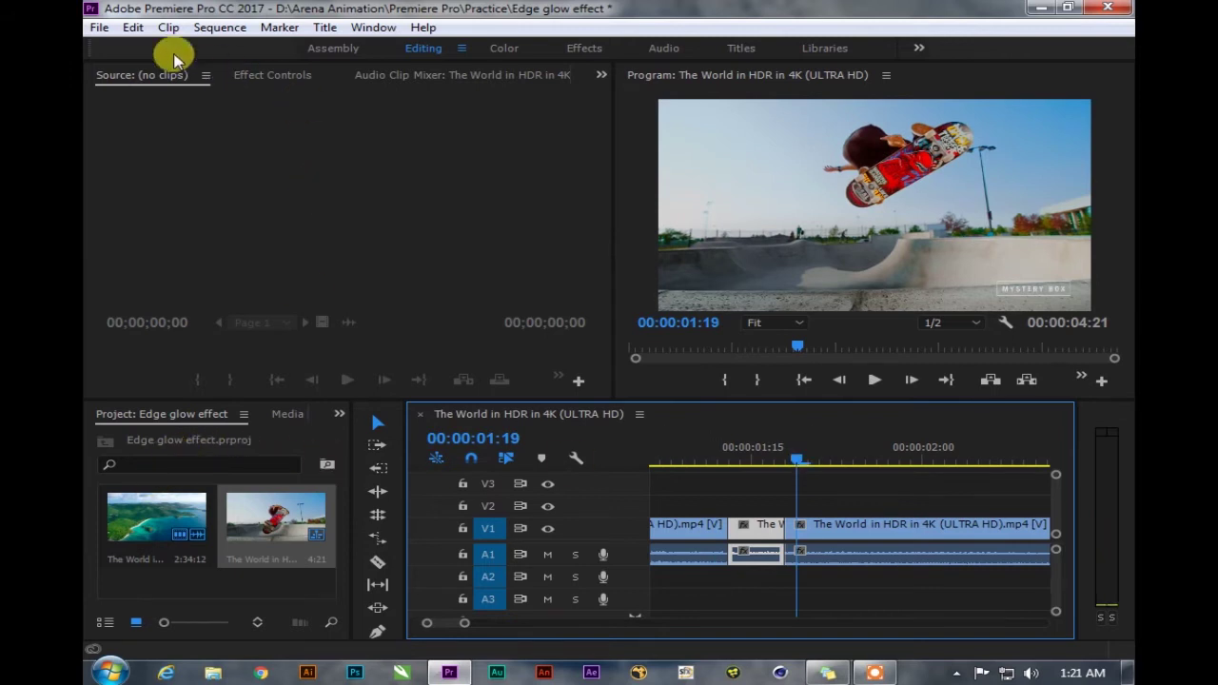
# Step: Create a 1280x720 dark green (136C11) colour matte named Color Matte
pyautogui.click(98, 29)
pyautogui.moveTo(151, 50)
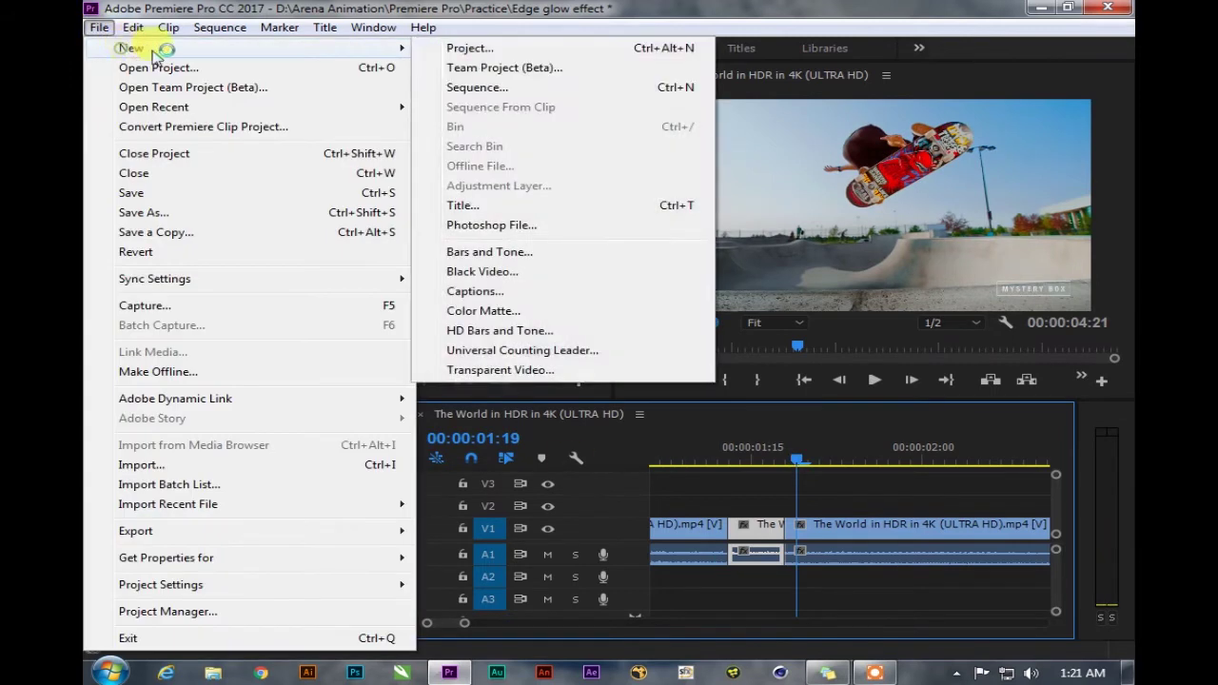
pyautogui.click(498, 319)
pyautogui.click(649, 400)
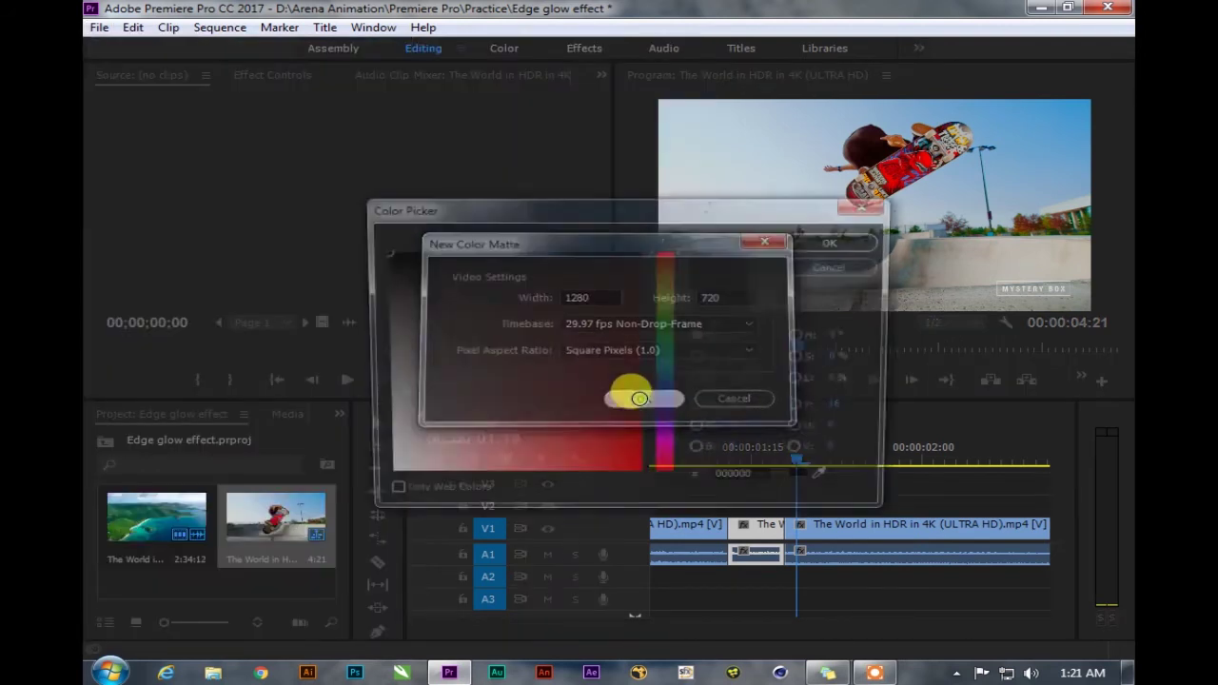
pyautogui.click(665, 325)
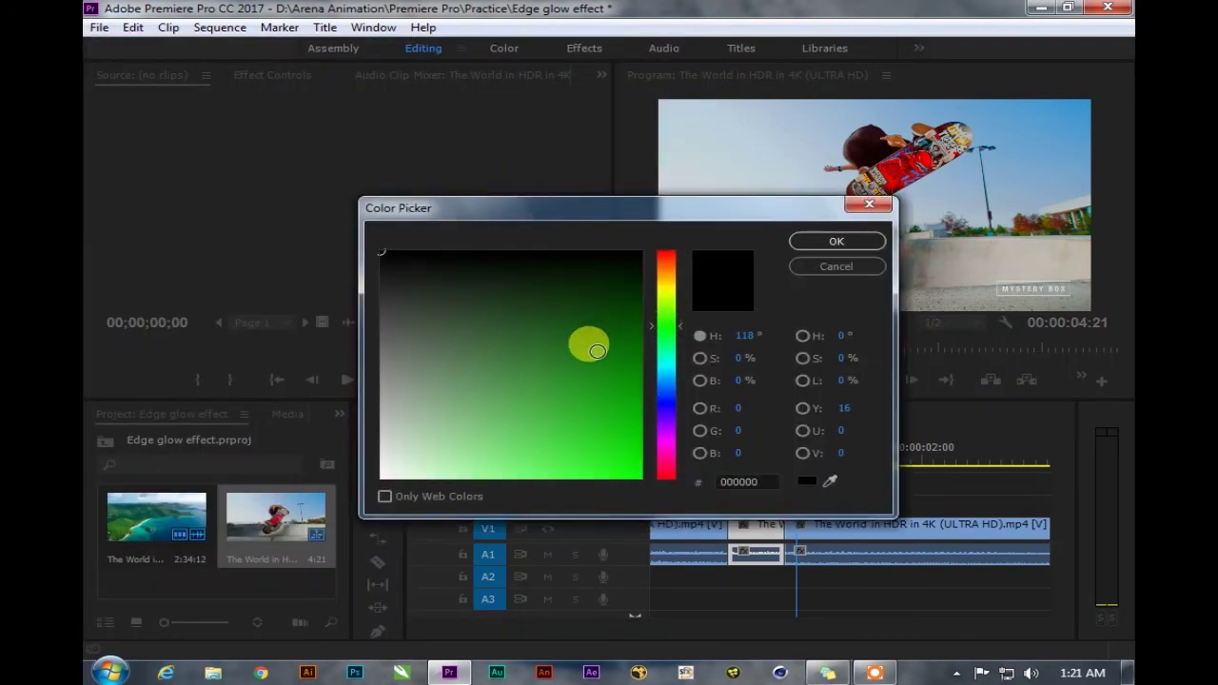
pyautogui.click(596, 351)
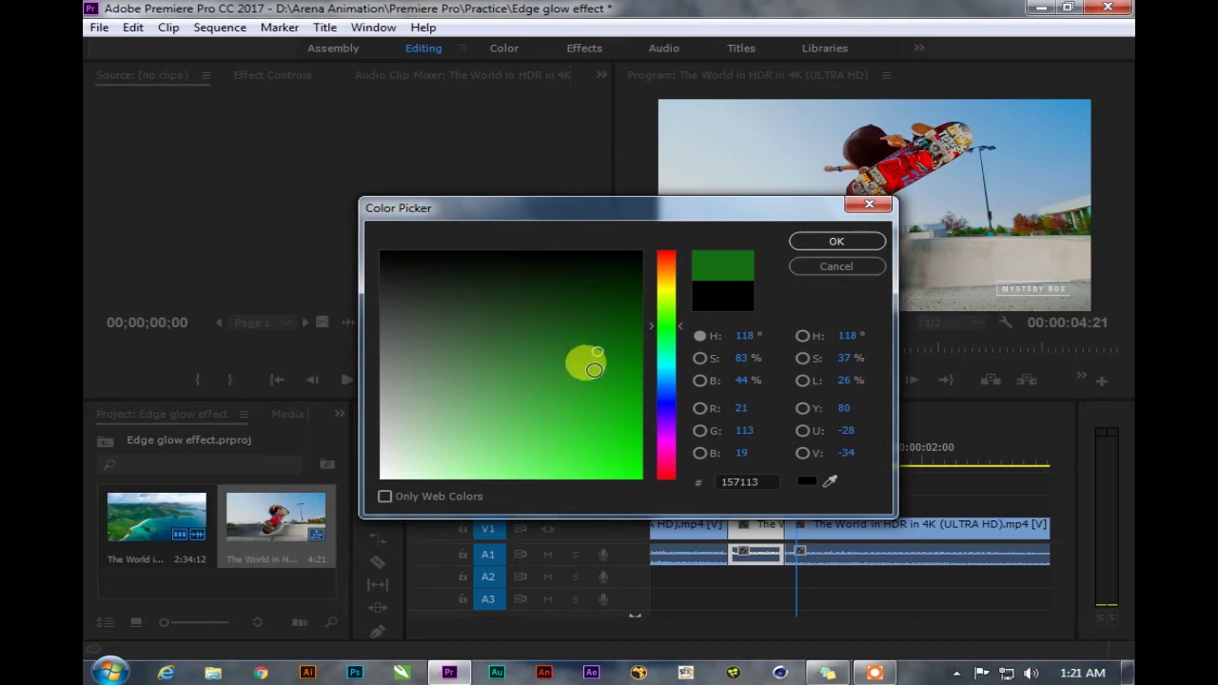
pyautogui.click(600, 347)
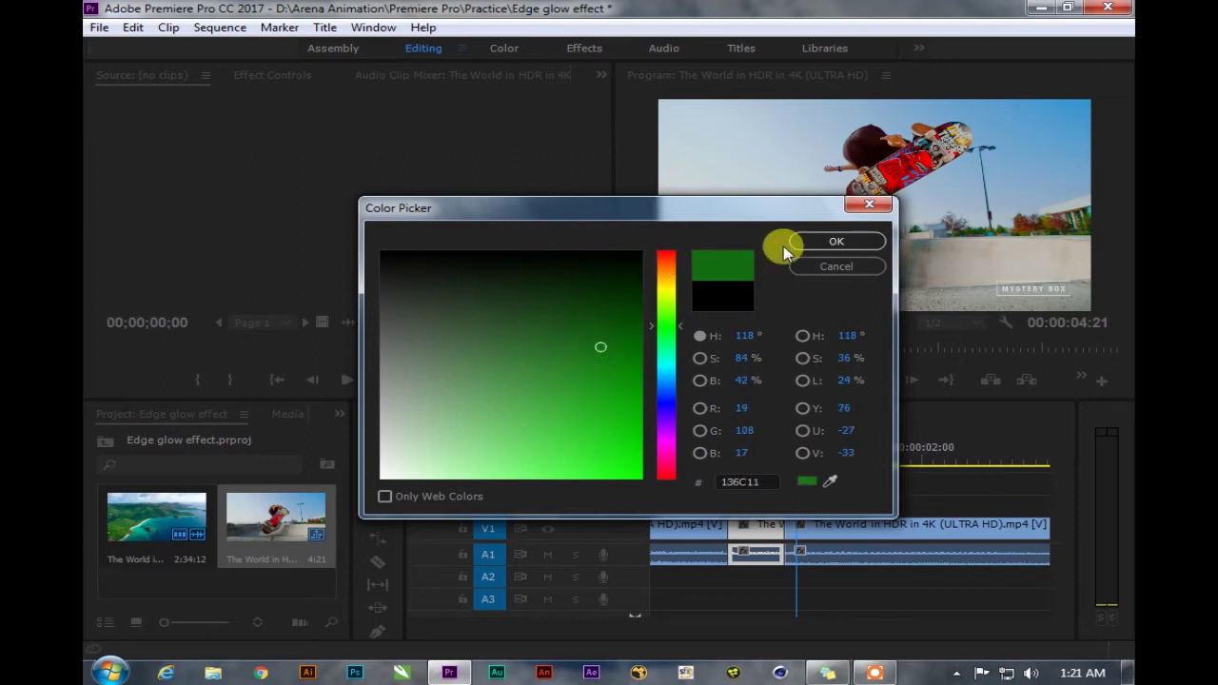
pyautogui.click(831, 245)
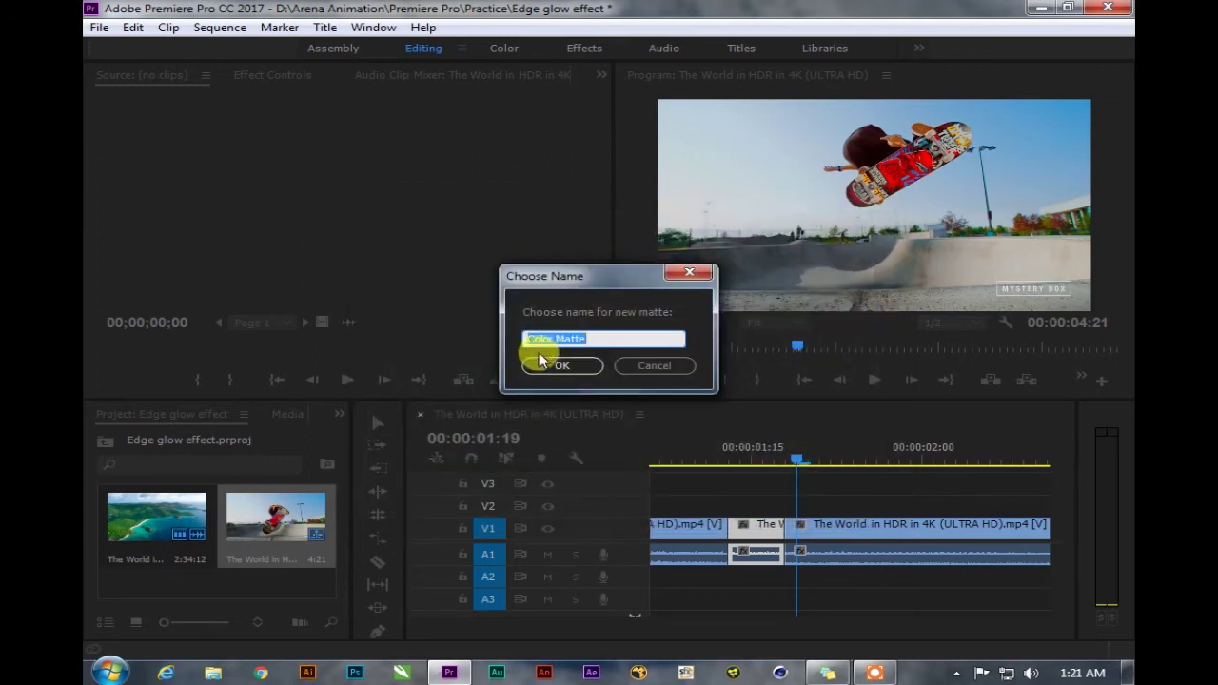
pyautogui.click(542, 365)
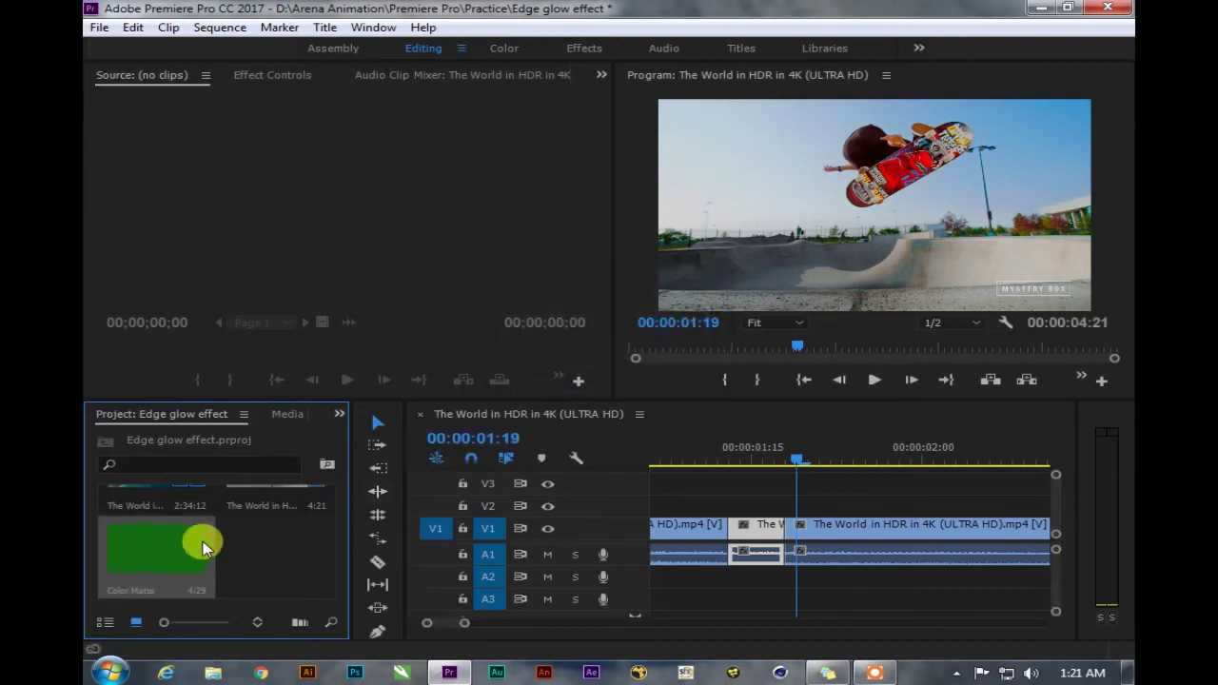
pyautogui.click(136, 535)
# Step: Place Color Matte on V2 and trim it to cover only the short mid-air piece
pyautogui.moveTo(254, 575); pyautogui.dragTo(741, 509)
pyautogui.press('c')
pyautogui.click(377, 561)
pyautogui.click(786, 501)
pyautogui.press('v')
pyautogui.click(861, 504)
pyautogui.press('Delete')
# Step: Play back the matte section and show the Color Matte's Effect Controls
pyautogui.moveTo(766, 447); pyautogui.dragTo(720, 448)
pyautogui.press('space')
pyautogui.click(741, 447)
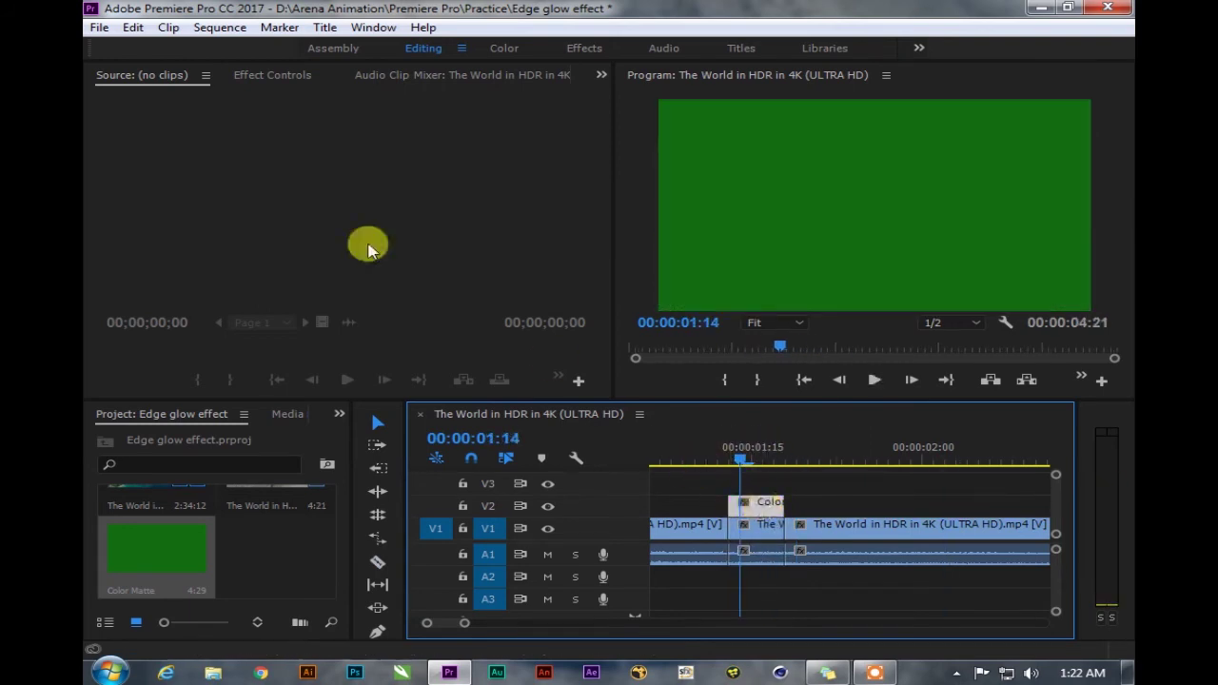
pyautogui.click(254, 84)
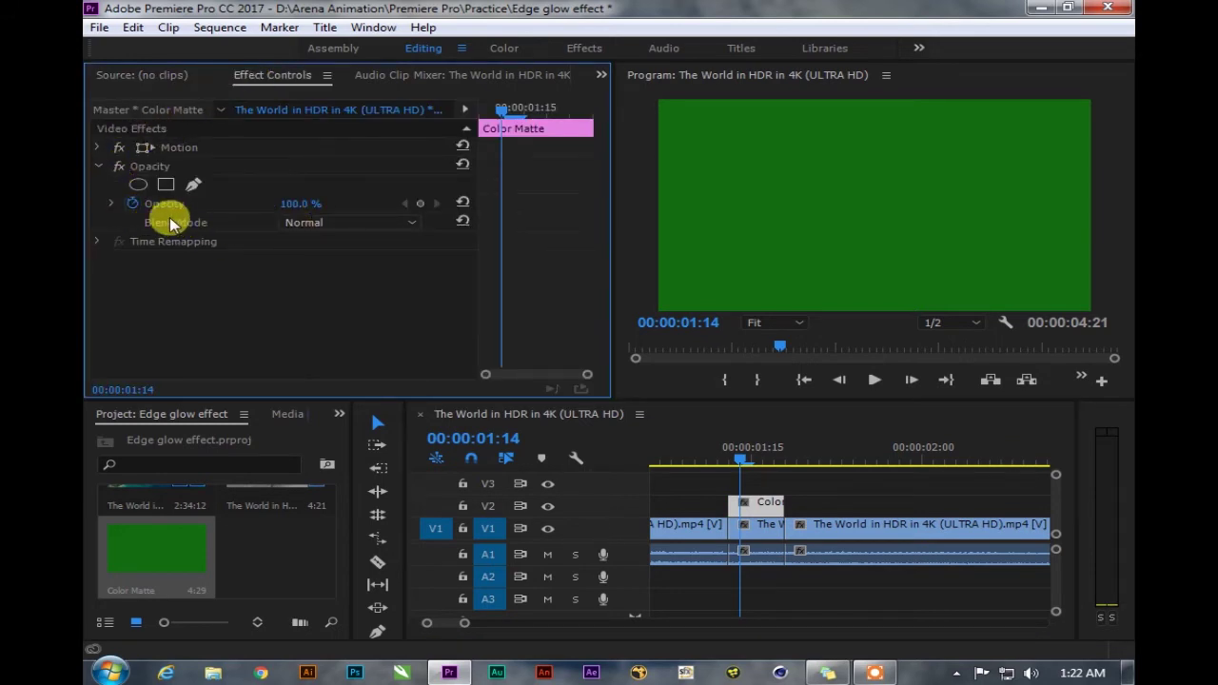
# Step: Set the Color Matte blend mode to Vivid Light and select the short V1 clip beneath it
pyautogui.click(303, 222)
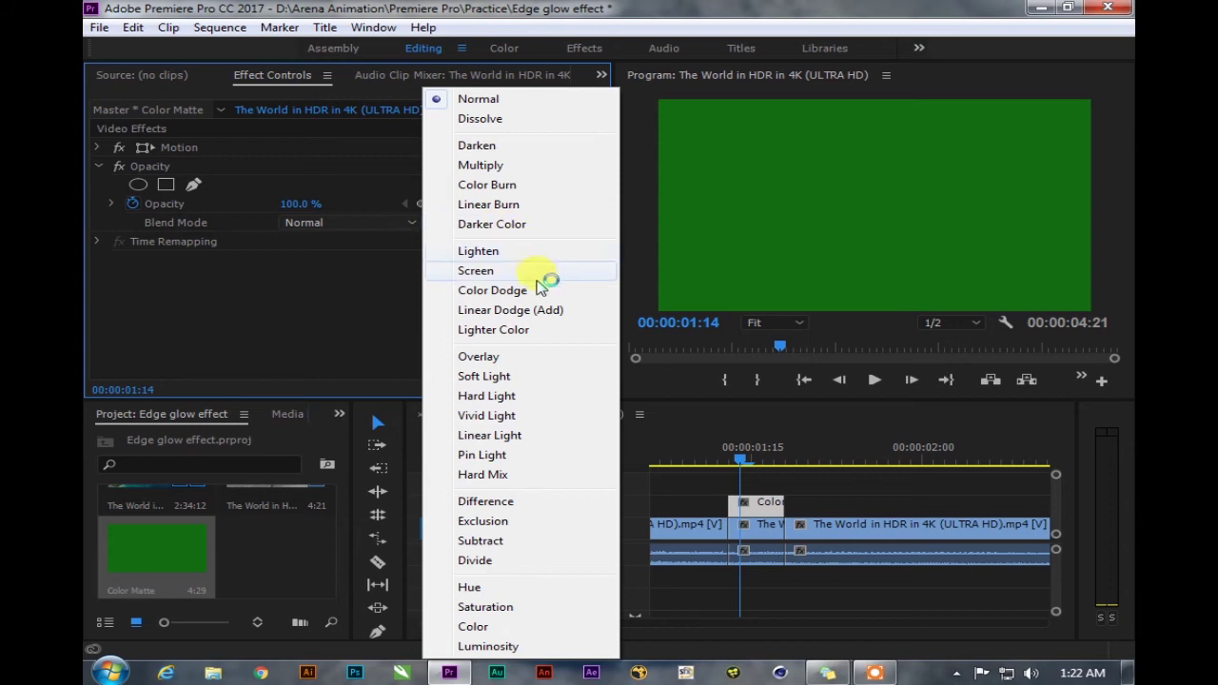
pyautogui.click(473, 416)
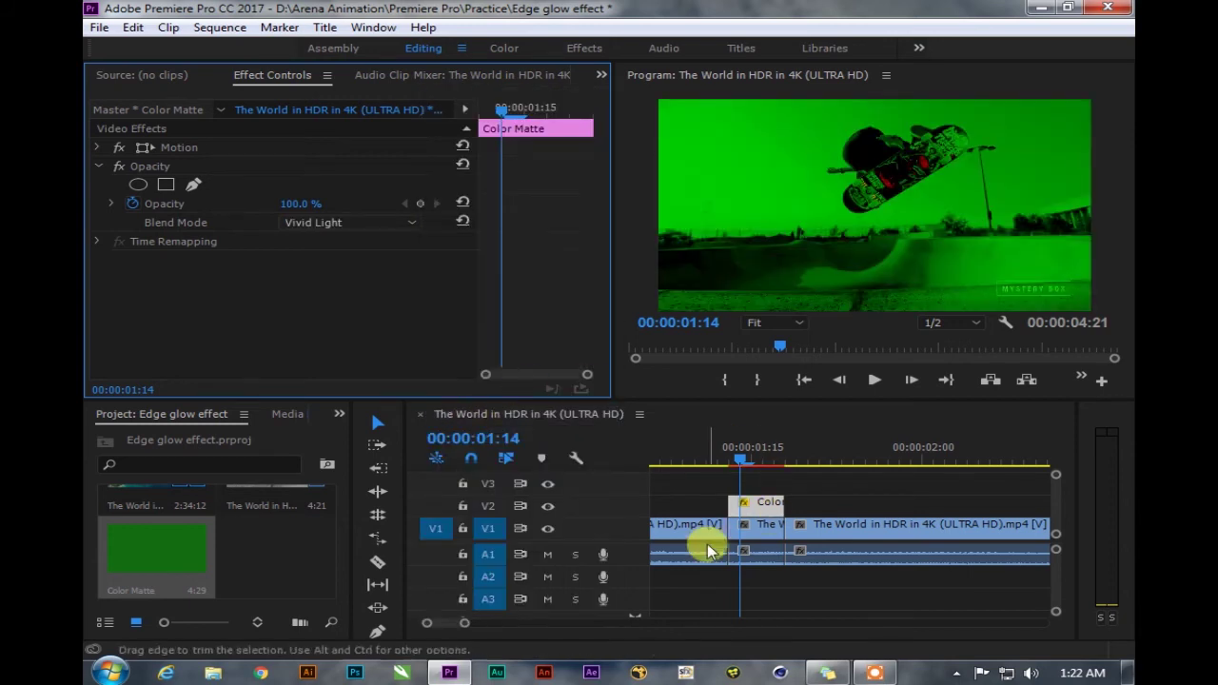
pyautogui.click(766, 533)
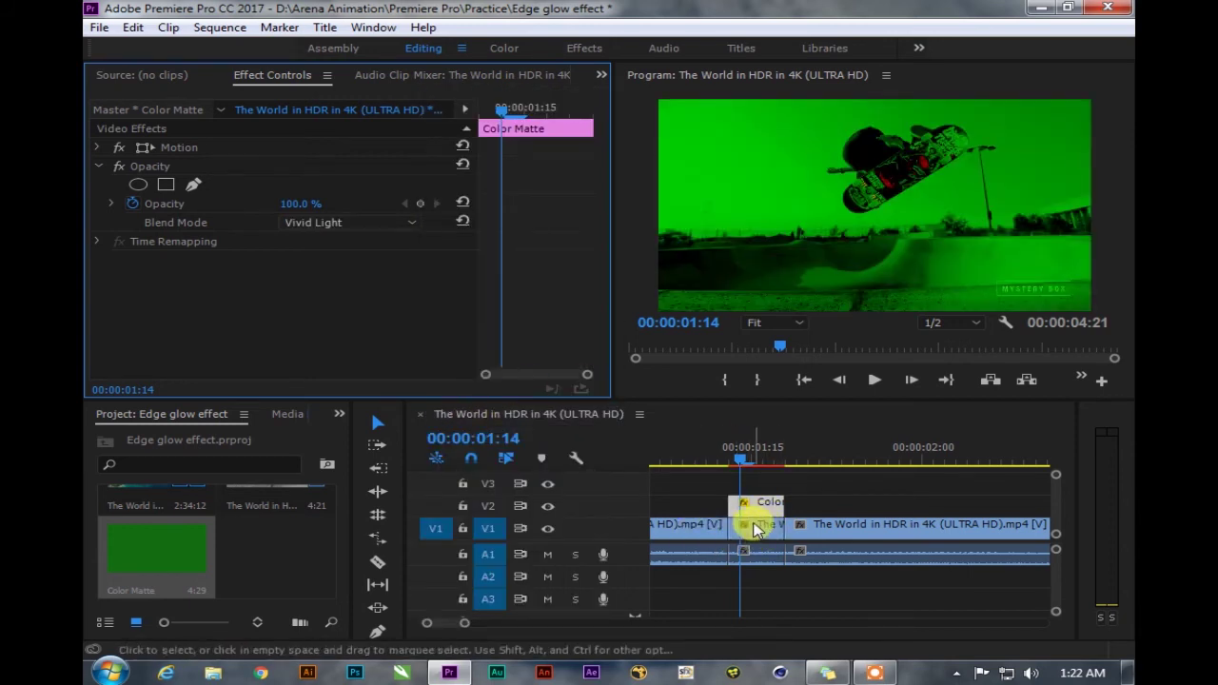
pyautogui.click(752, 531)
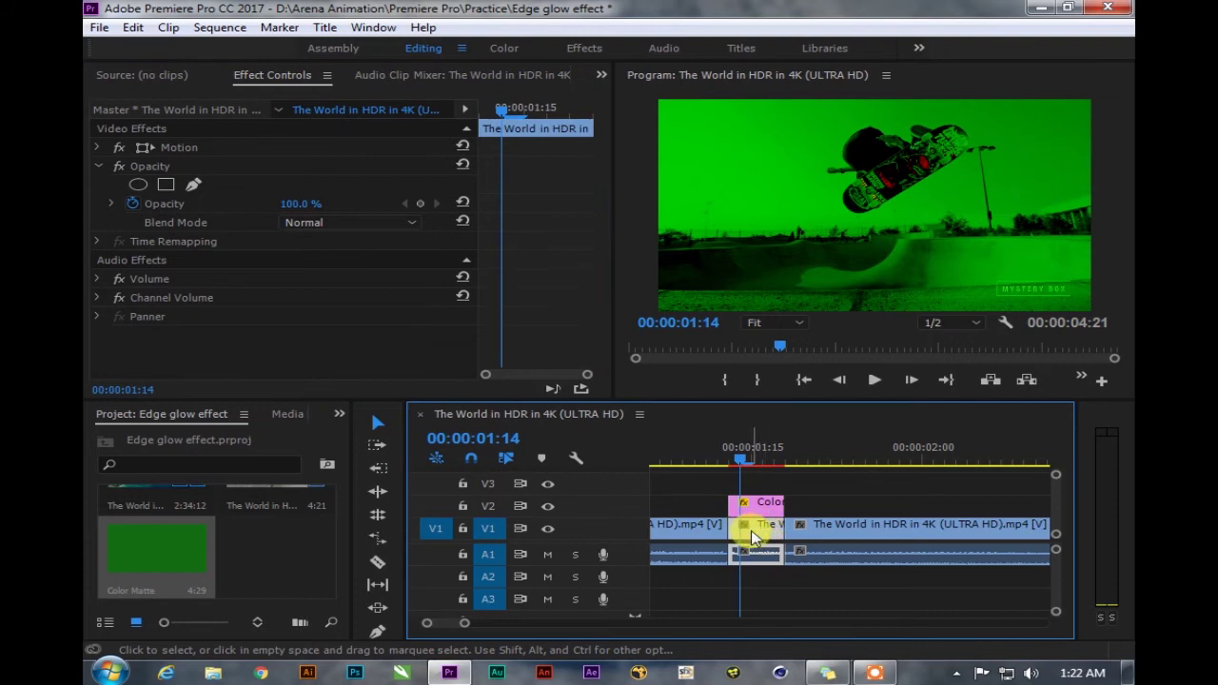
pyautogui.click(346, 411)
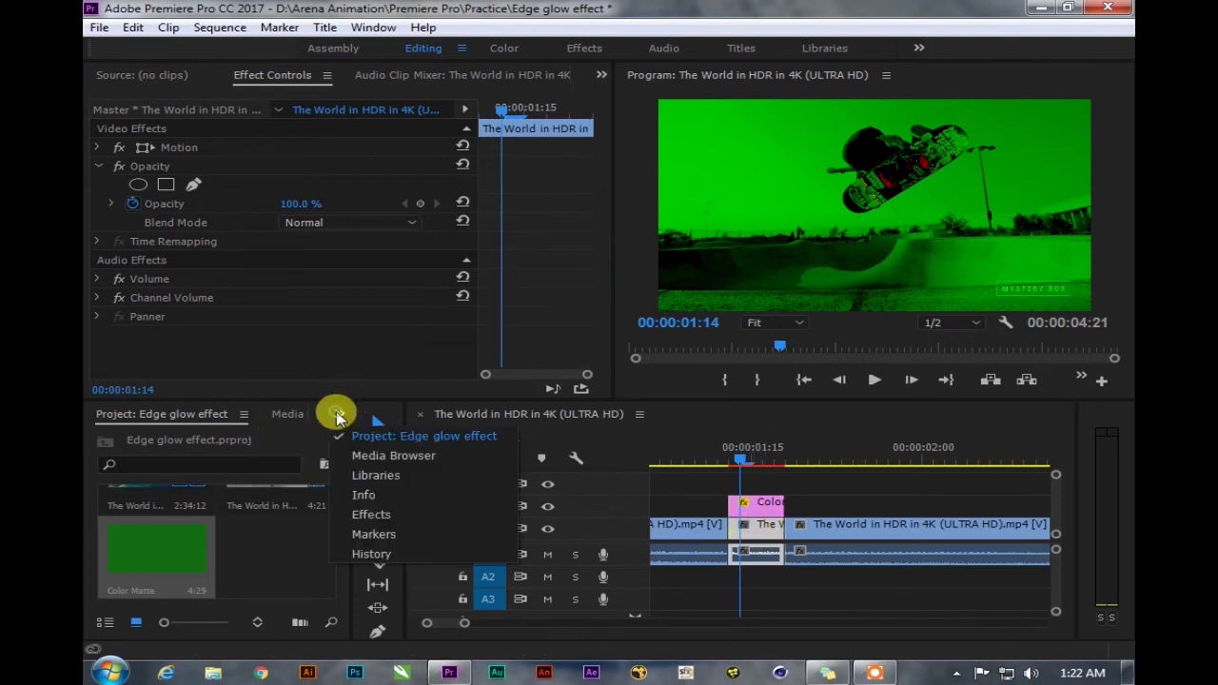
# Step: Find the Extract effect by searching 'extra' and apply it to the short V1 skateboard clip
pyautogui.click(380, 511)
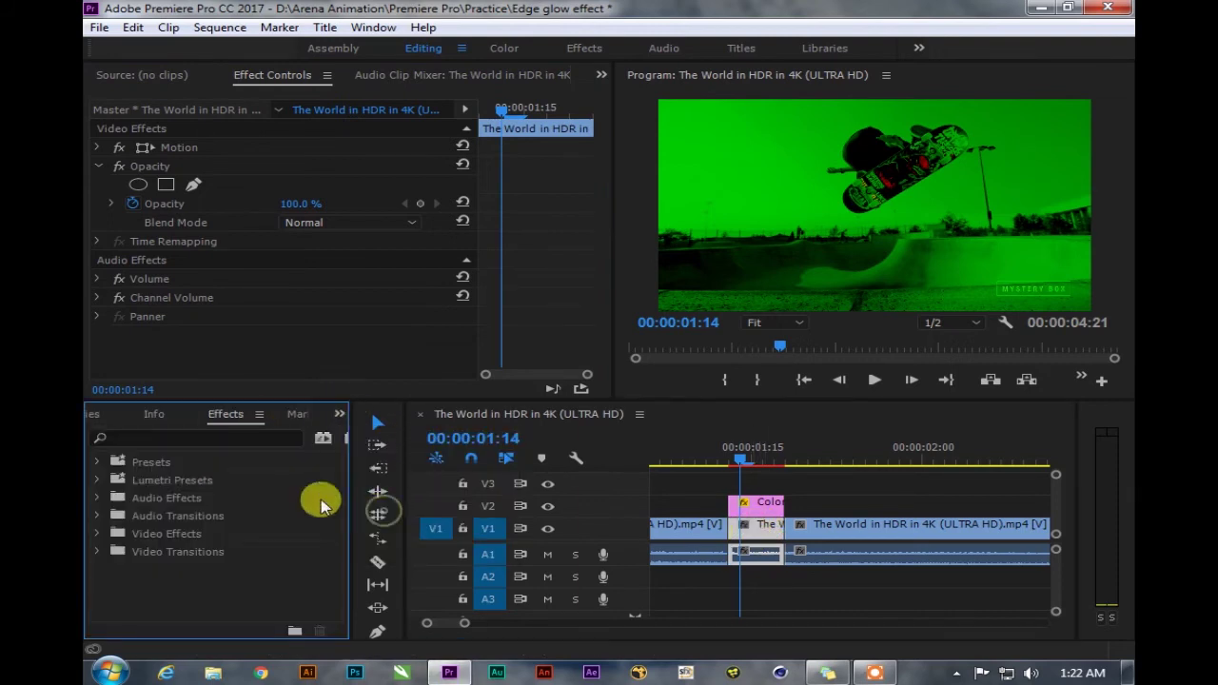
pyautogui.click(142, 438)
pyautogui.write('e')
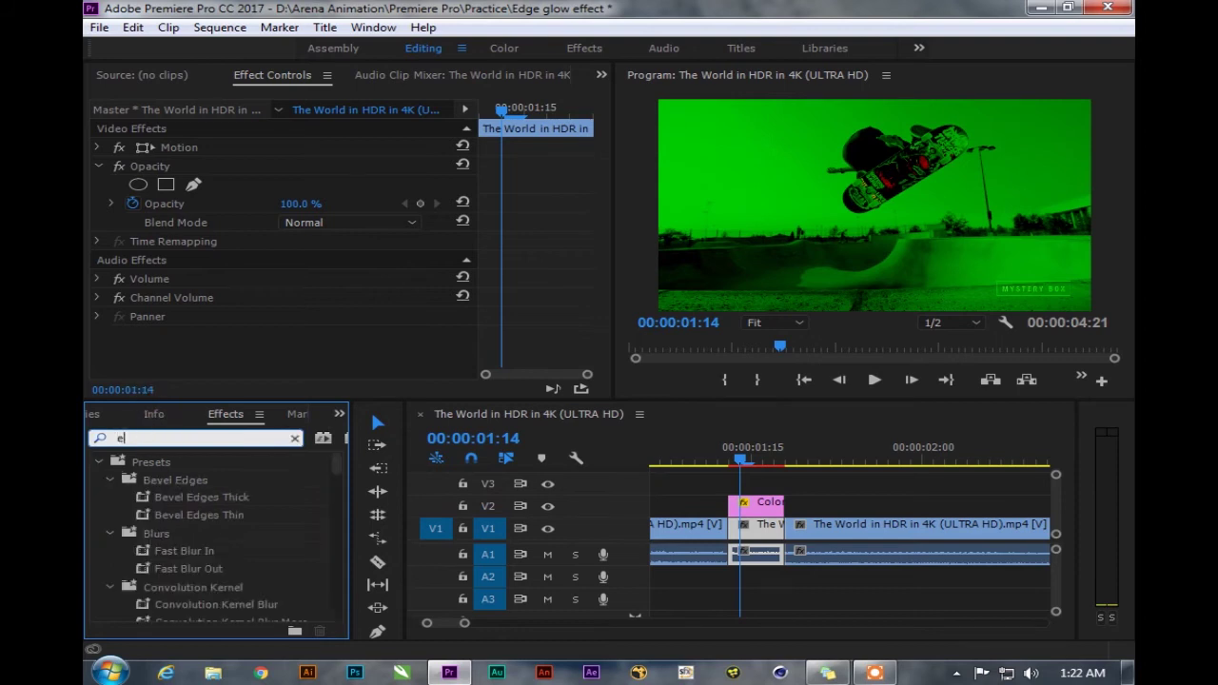
pyautogui.write('xtrac')
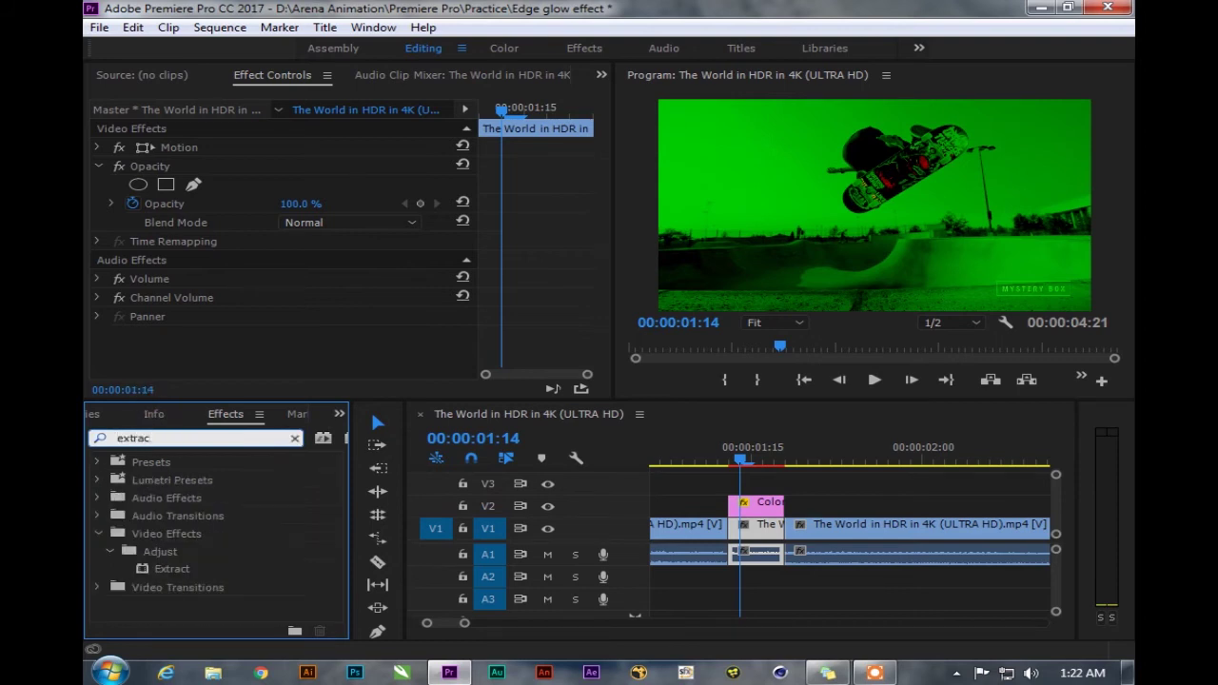
pyautogui.click(161, 569)
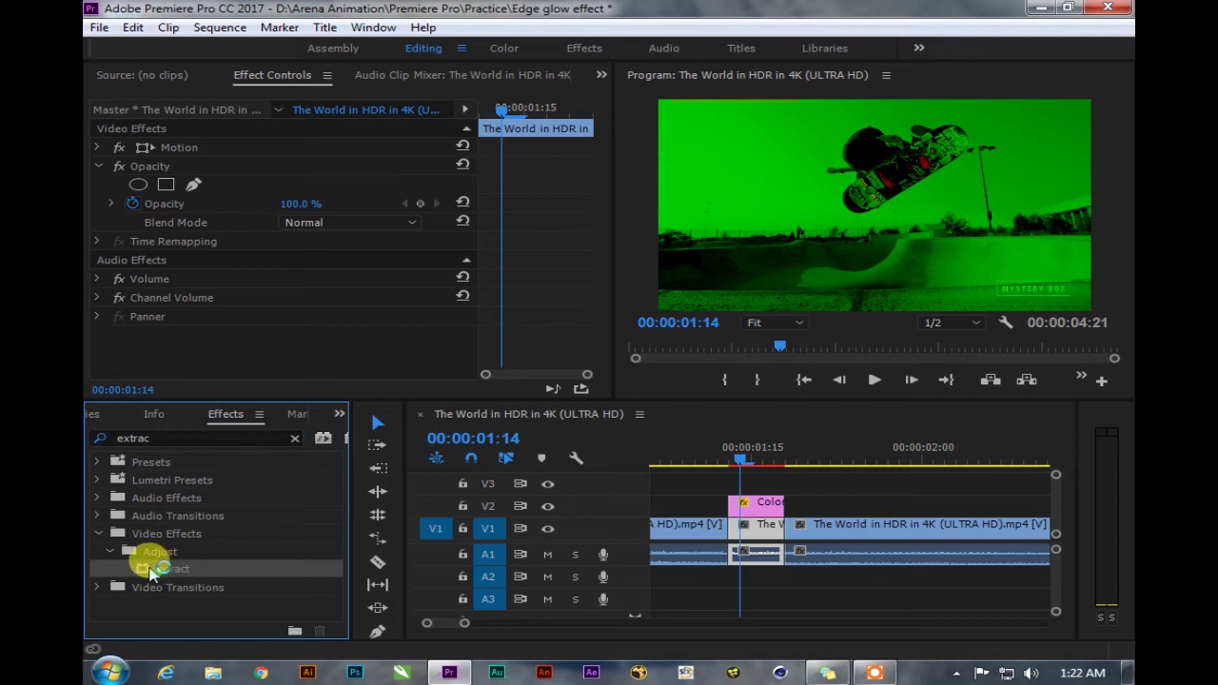
pyautogui.moveTo(149, 569); pyautogui.dragTo(761, 533)
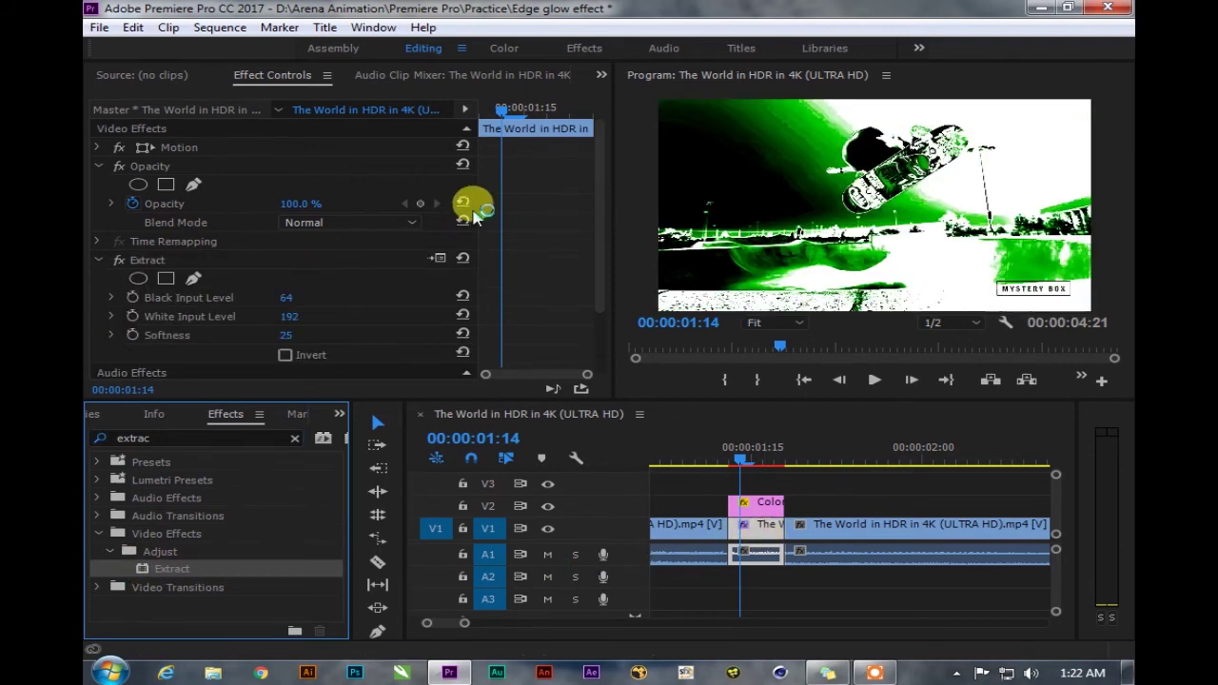
# Step: Rough in Extract's Black and White Input Levels, bringing White Input down to about 116
pyautogui.moveTo(604, 196); pyautogui.dragTo(603, 223)
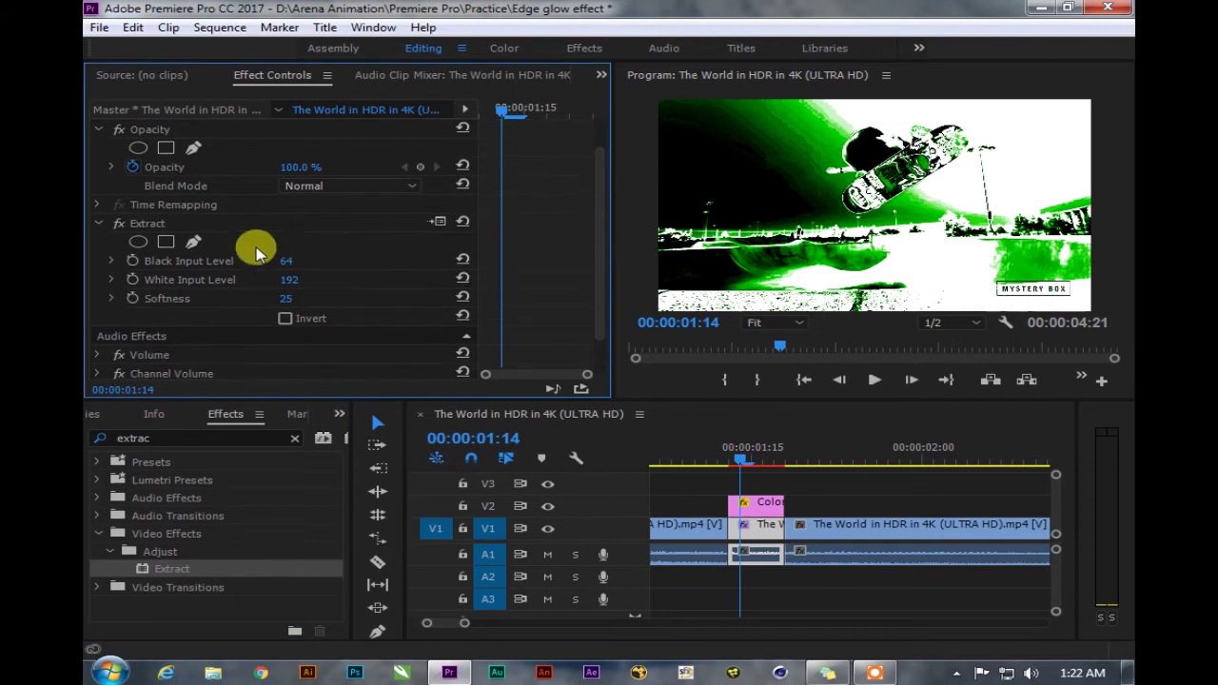
pyautogui.moveTo(289, 263); pyautogui.dragTo(328, 270)
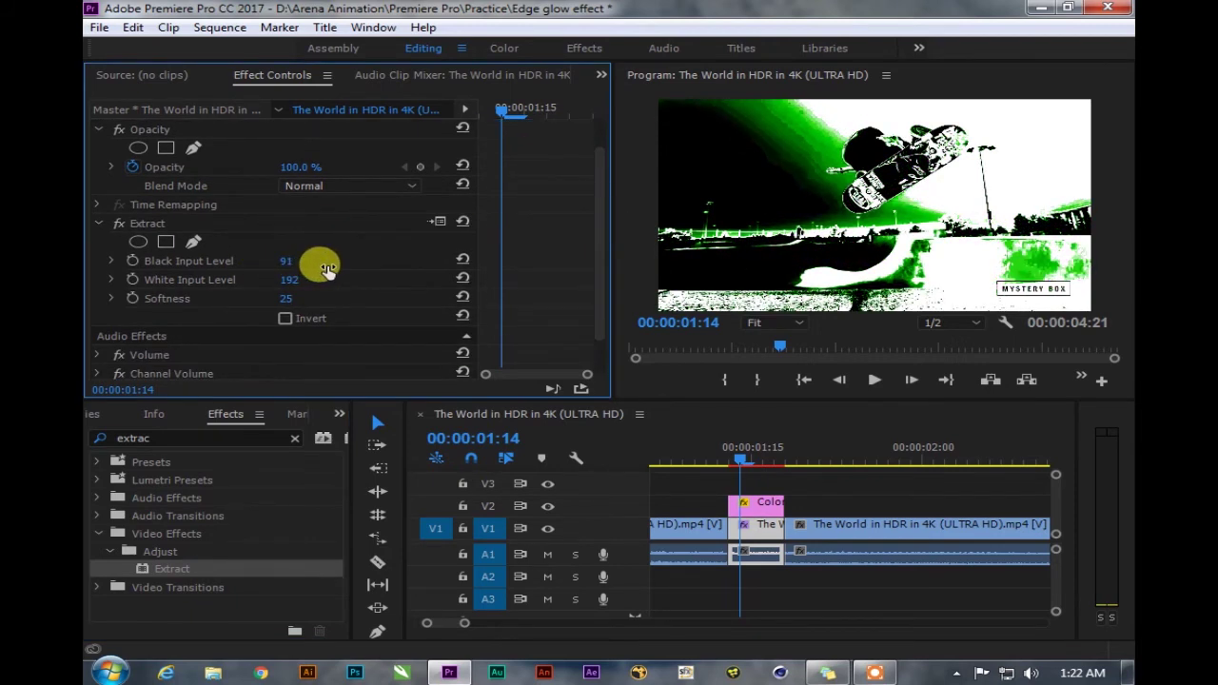
pyautogui.moveTo(327, 270)
pyautogui.mouseDown()
pyautogui.moveTo(269, 282)
pyautogui.moveTo(195, 273)
pyautogui.mouseUp()
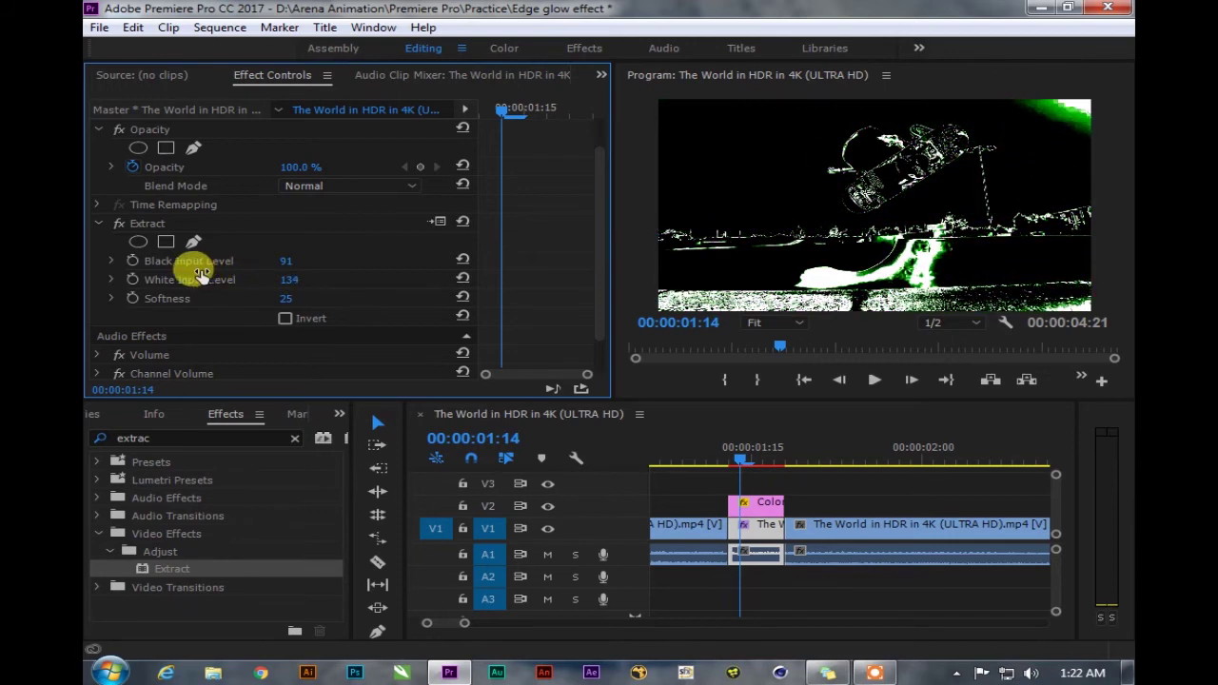
pyautogui.moveTo(194, 270); pyautogui.dragTo(200, 273)
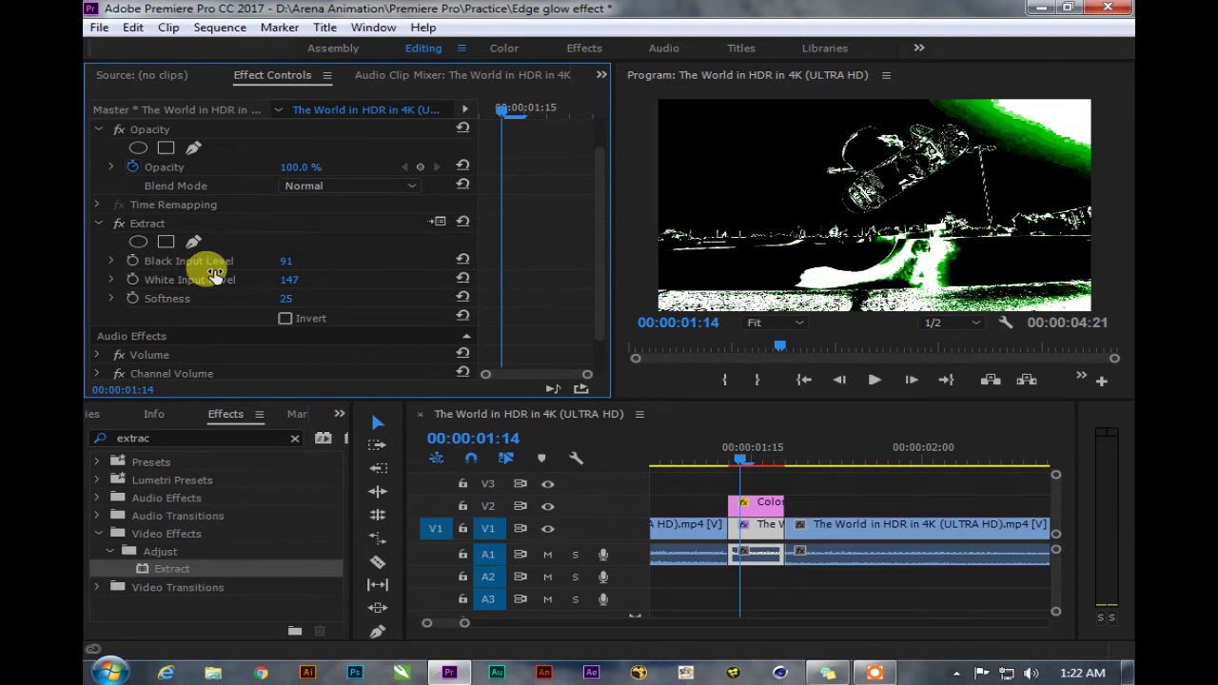
pyautogui.moveTo(200, 274)
pyautogui.mouseDown()
pyautogui.moveTo(309, 266)
pyautogui.moveTo(274, 264)
pyautogui.moveTo(291, 257)
pyautogui.moveTo(268, 245)
pyautogui.moveTo(284, 244)
pyautogui.moveTo(274, 278)
pyautogui.moveTo(270, 263)
pyautogui.mouseUp()
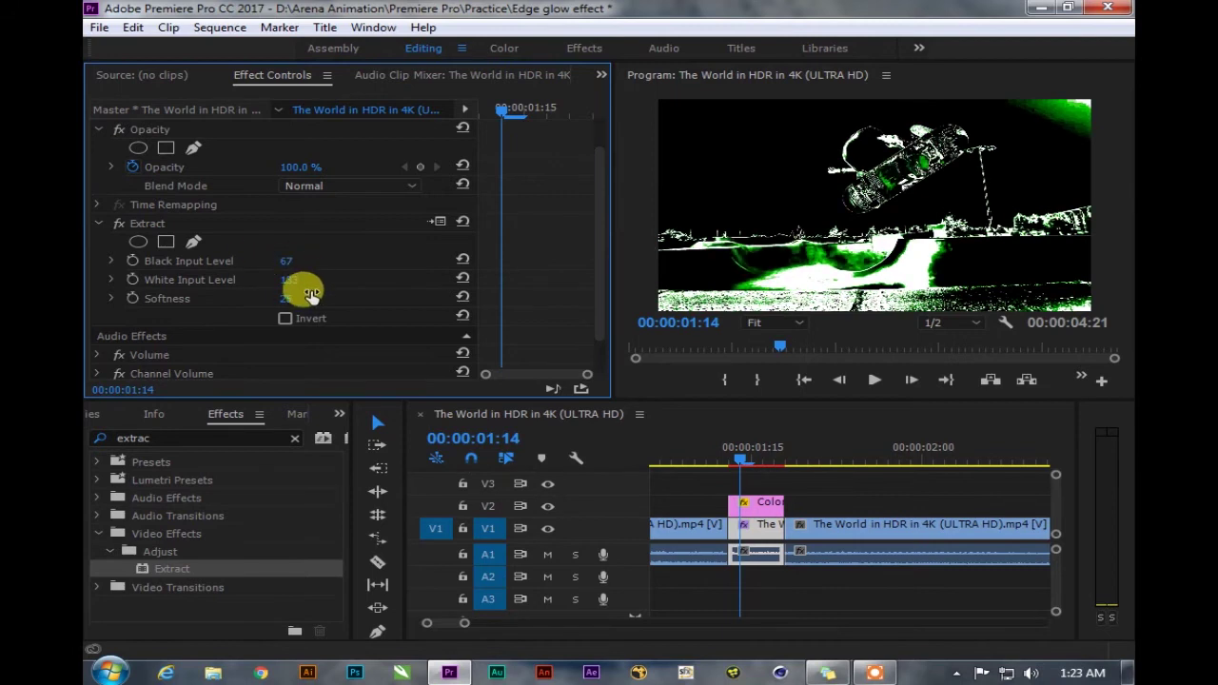
pyautogui.moveTo(305, 279); pyautogui.dragTo(264, 275)
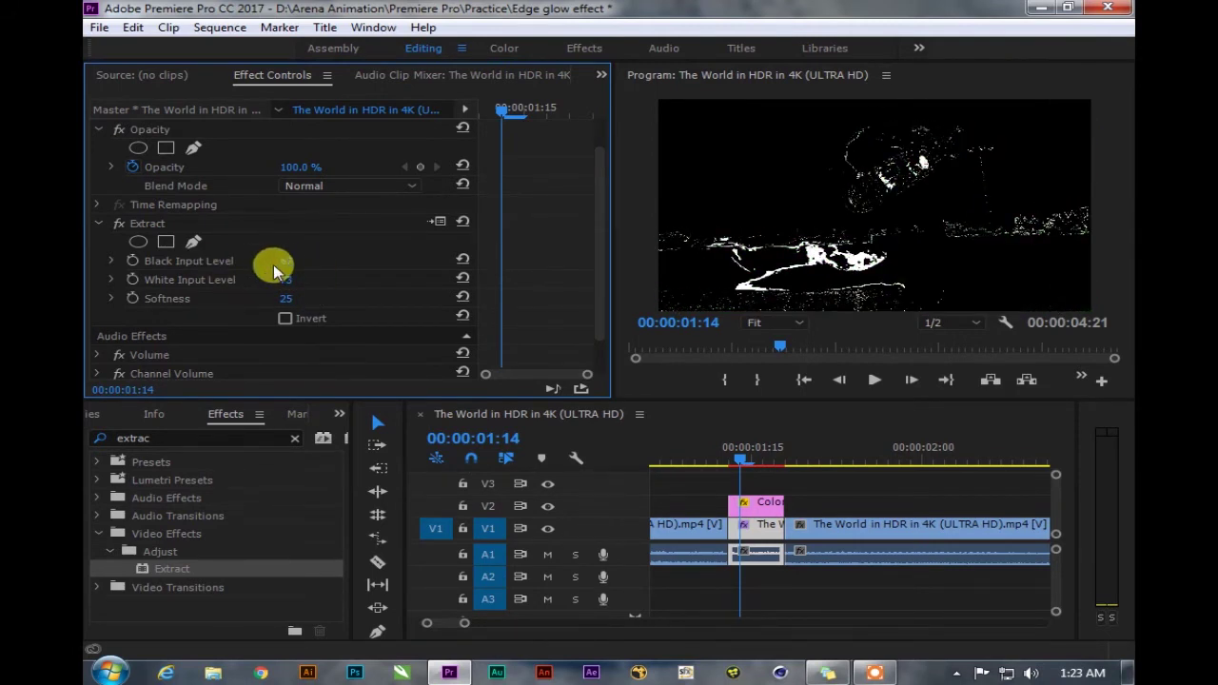
# Step: Settle Extract at Black Input 72, White Input 105 and Softness 85, playhead at 01:12
pyautogui.moveTo(286, 261)
pyautogui.mouseDown()
pyautogui.moveTo(264, 261)
pyautogui.moveTo(309, 261)
pyautogui.mouseUp()
pyautogui.moveTo(289, 281)
pyautogui.mouseDown()
pyautogui.moveTo(292, 293)
pyautogui.moveTo(353, 279)
pyautogui.mouseUp()
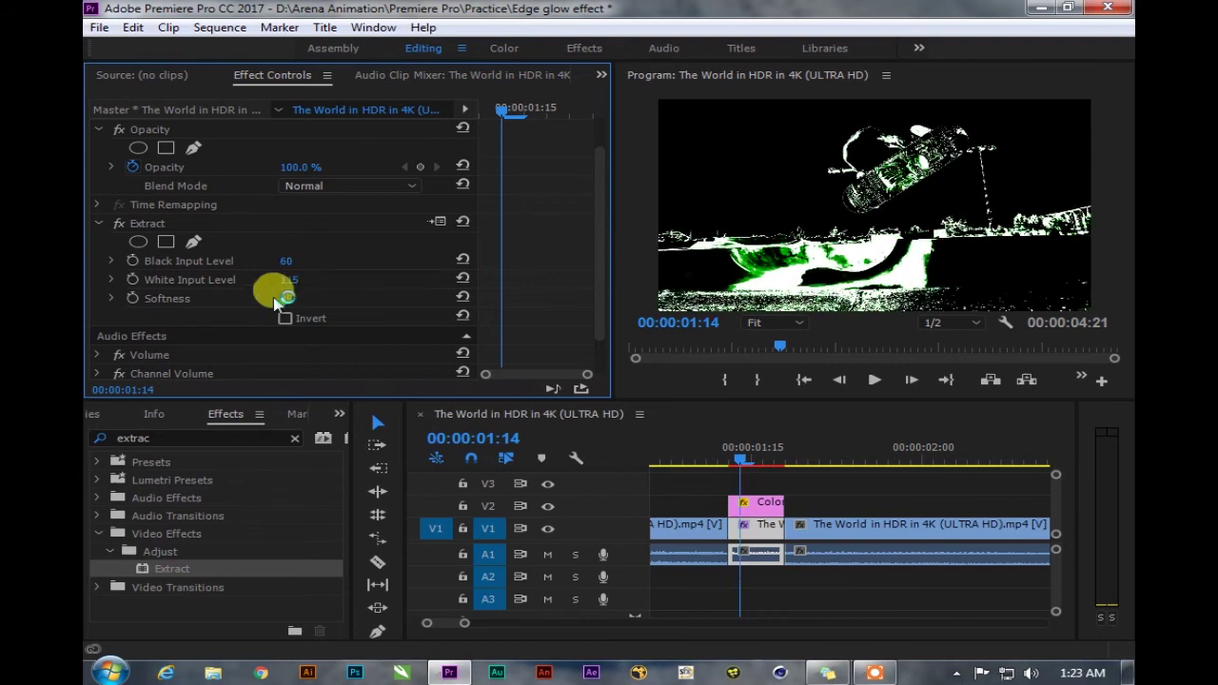
pyautogui.moveTo(287, 296)
pyautogui.mouseDown()
pyautogui.moveTo(312, 295)
pyautogui.moveTo(290, 296)
pyautogui.mouseUp()
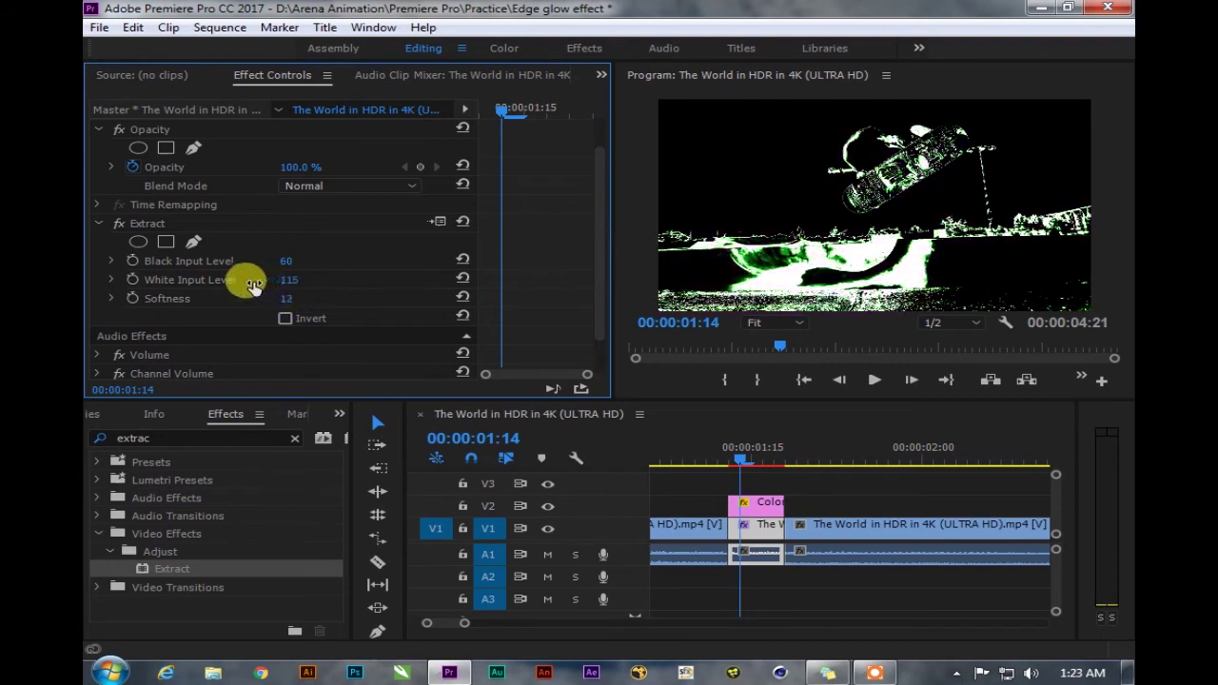
pyautogui.moveTo(283, 277)
pyautogui.mouseDown()
pyautogui.moveTo(265, 276)
pyautogui.moveTo(277, 274)
pyautogui.mouseUp()
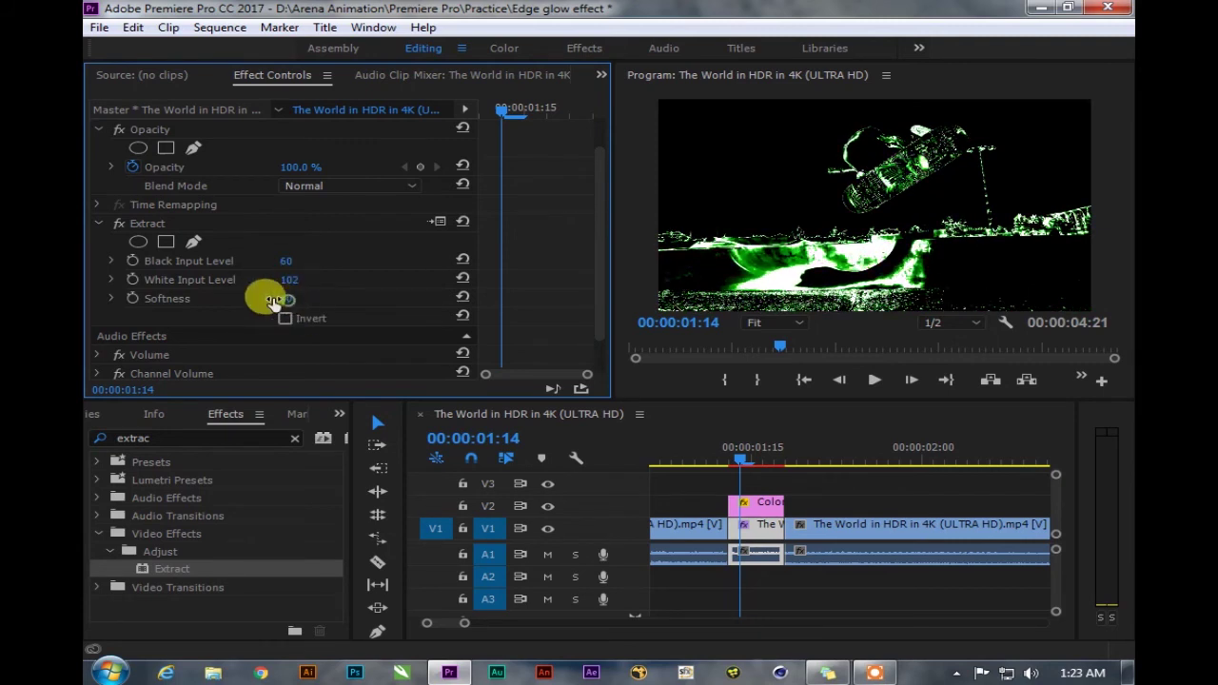
pyautogui.moveTo(276, 300); pyautogui.dragTo(309, 300)
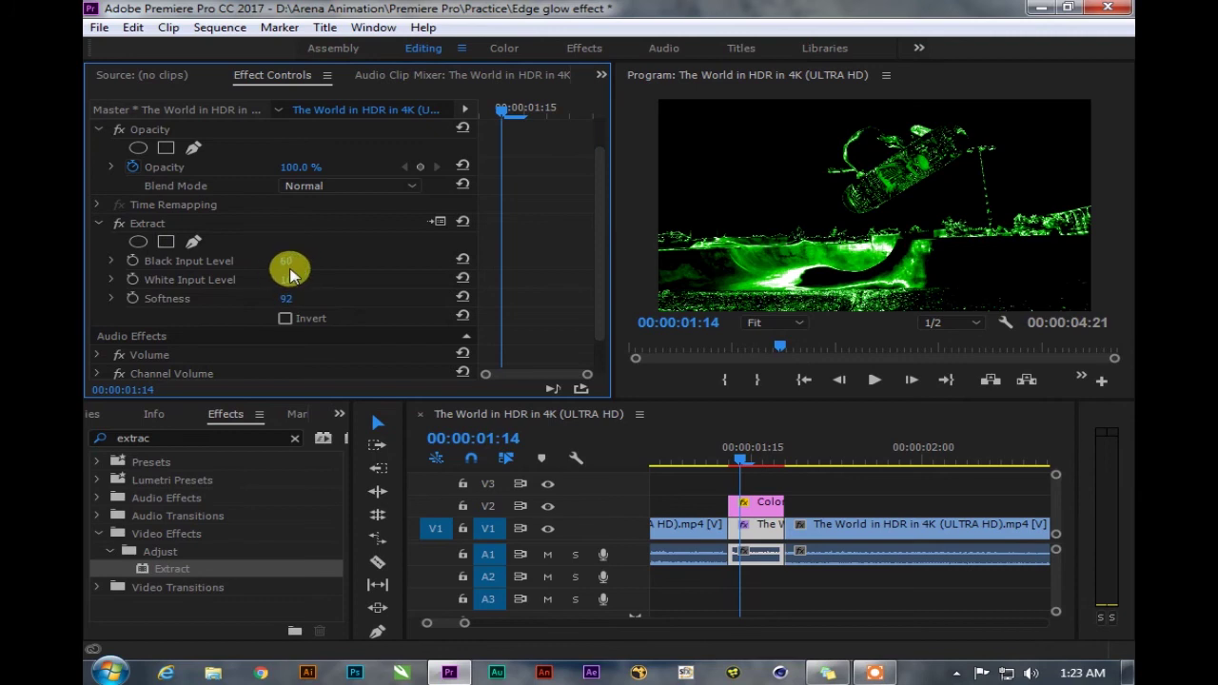
pyautogui.moveTo(273, 264)
pyautogui.mouseDown()
pyautogui.moveTo(250, 261)
pyautogui.moveTo(293, 267)
pyautogui.mouseUp()
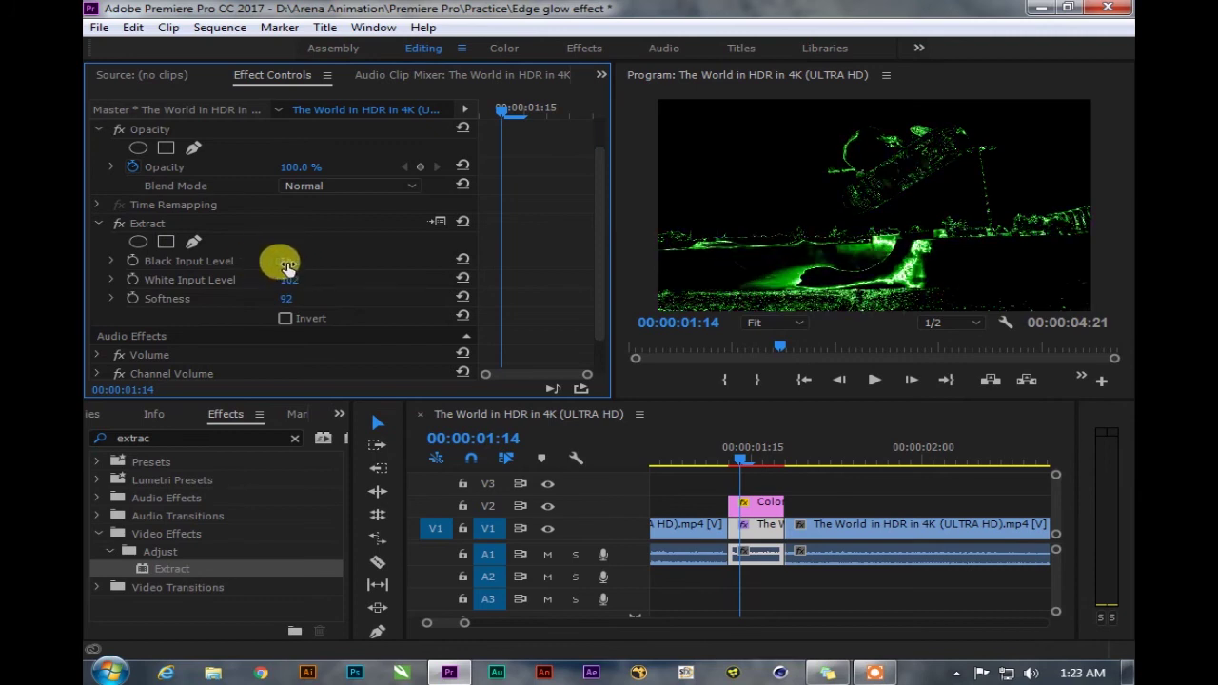
pyautogui.moveTo(350, 298)
pyautogui.mouseDown()
pyautogui.moveTo(286, 295)
pyautogui.moveTo(335, 300)
pyautogui.moveTo(310, 277)
pyautogui.moveTo(281, 285)
pyautogui.moveTo(301, 266)
pyautogui.moveTo(287, 270)
pyautogui.mouseUp()
pyautogui.moveTo(728, 456); pyautogui.dragTo(717, 461)
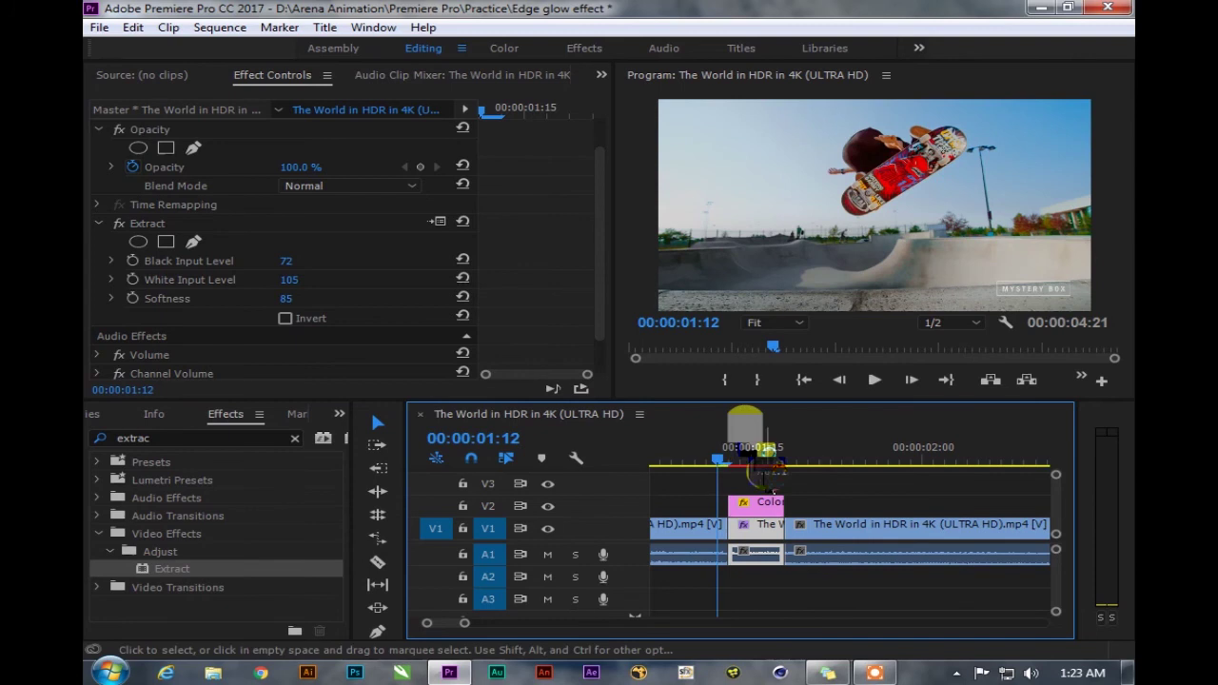
# Step: Zoom the timeline out to show the whole clip and play the sequence from the start
pyautogui.press('-')
pyautogui.moveTo(732, 456); pyautogui.dragTo(737, 462)
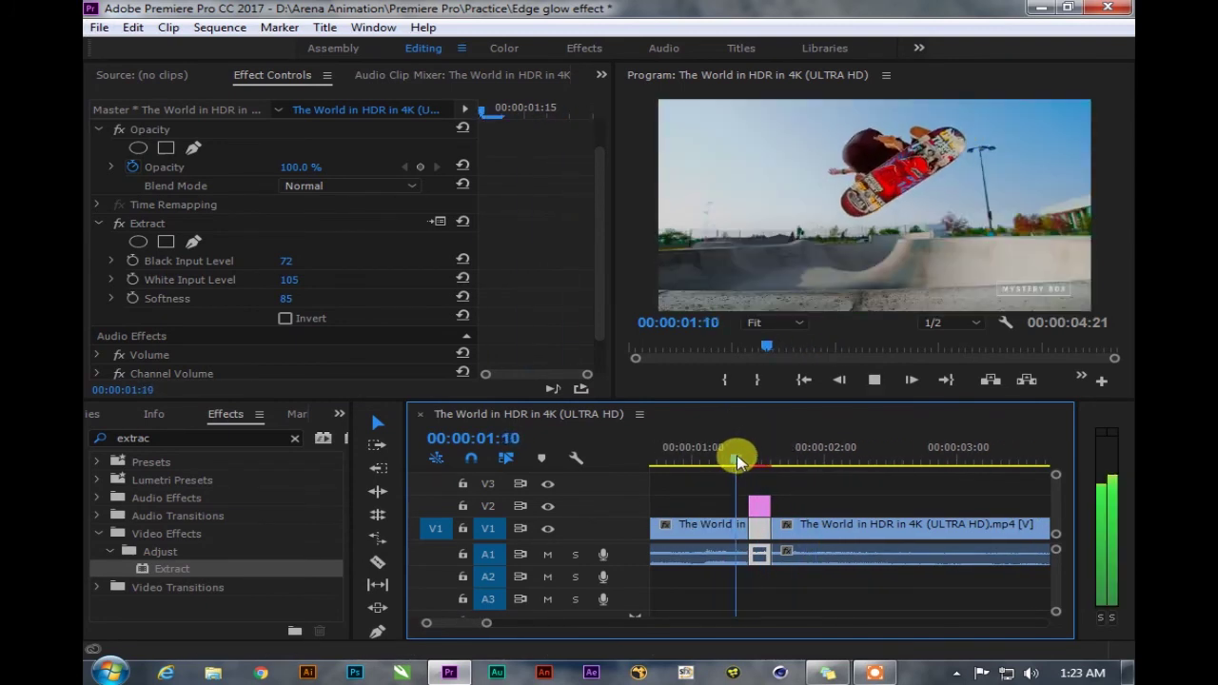
pyautogui.moveTo(738, 461); pyautogui.dragTo(571, 448)
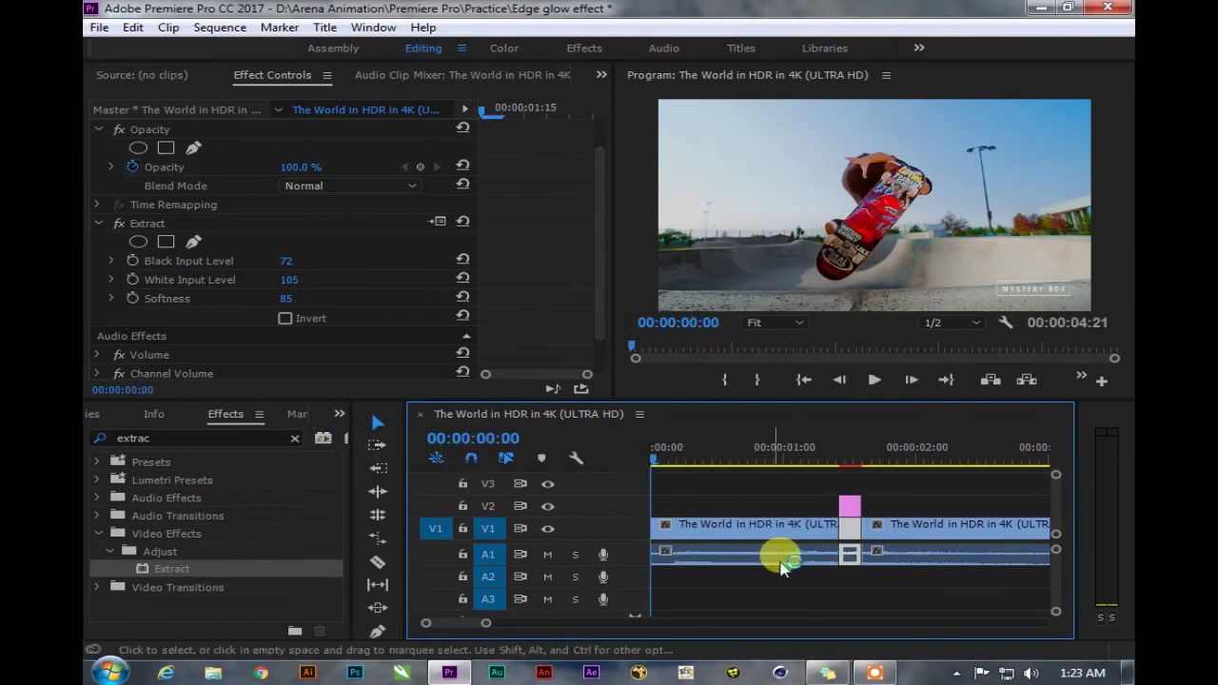
pyautogui.press('-')
pyautogui.press('-')
pyautogui.press('space')
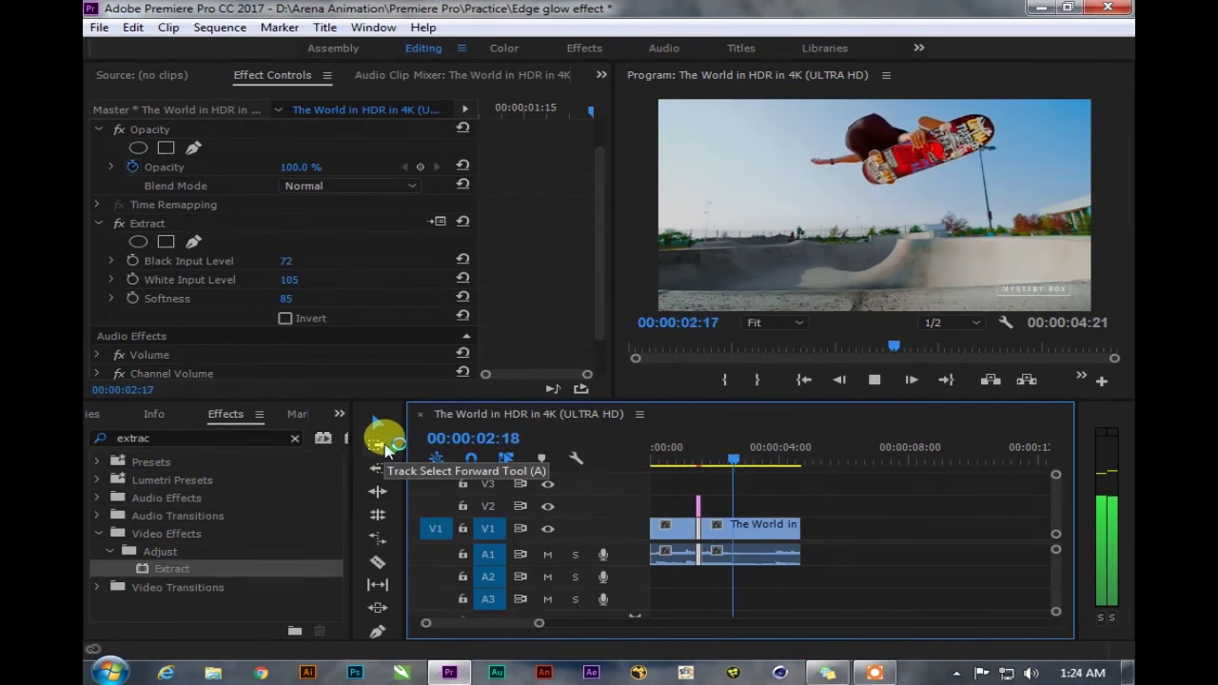
pyautogui.moveTo(693, 457); pyautogui.dragTo(680, 457)
pyautogui.click(677, 457)
# Step: Rewind to 00:00, maximize the Program Monitor and play back the green edge-glow flash
pyautogui.click(709, 211)
pyautogui.moveTo(685, 455); pyautogui.dragTo(653, 455)
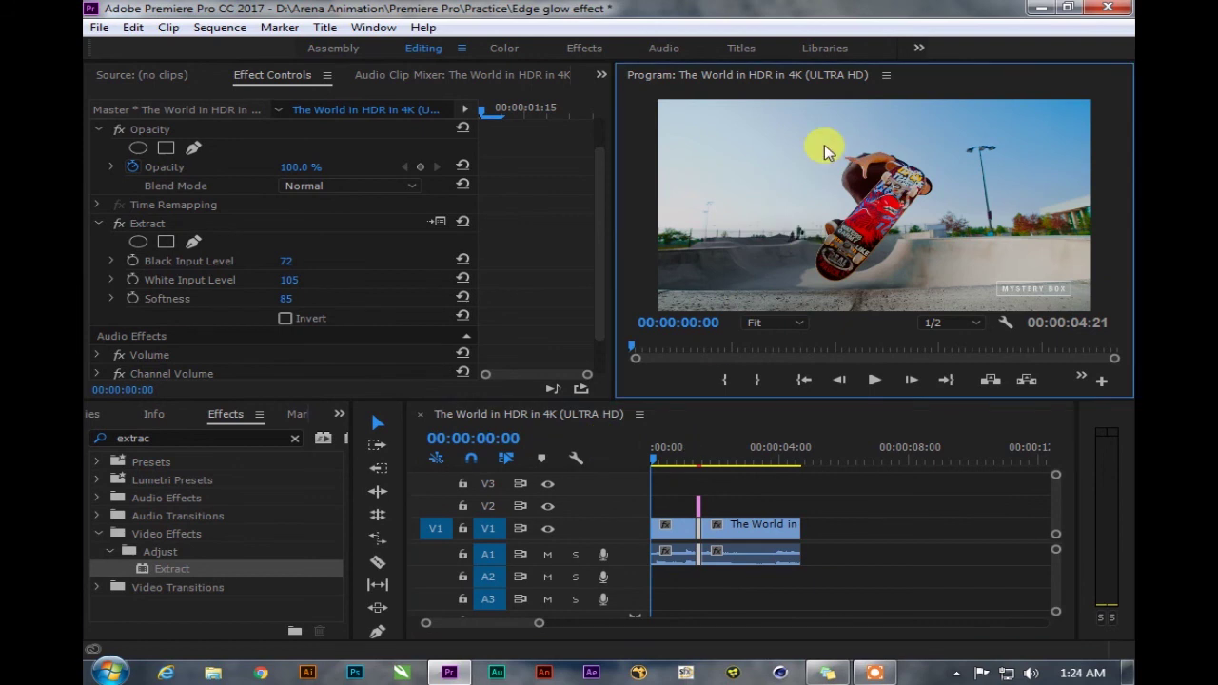
pyautogui.press('`')
pyautogui.press('space')
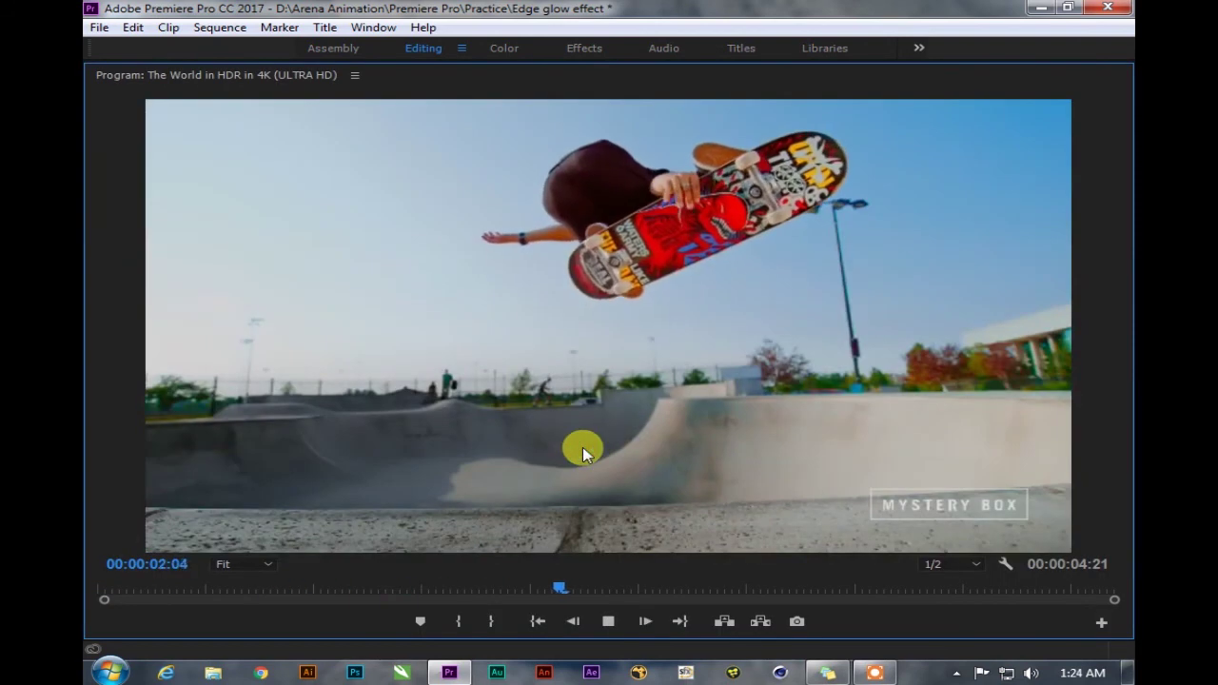